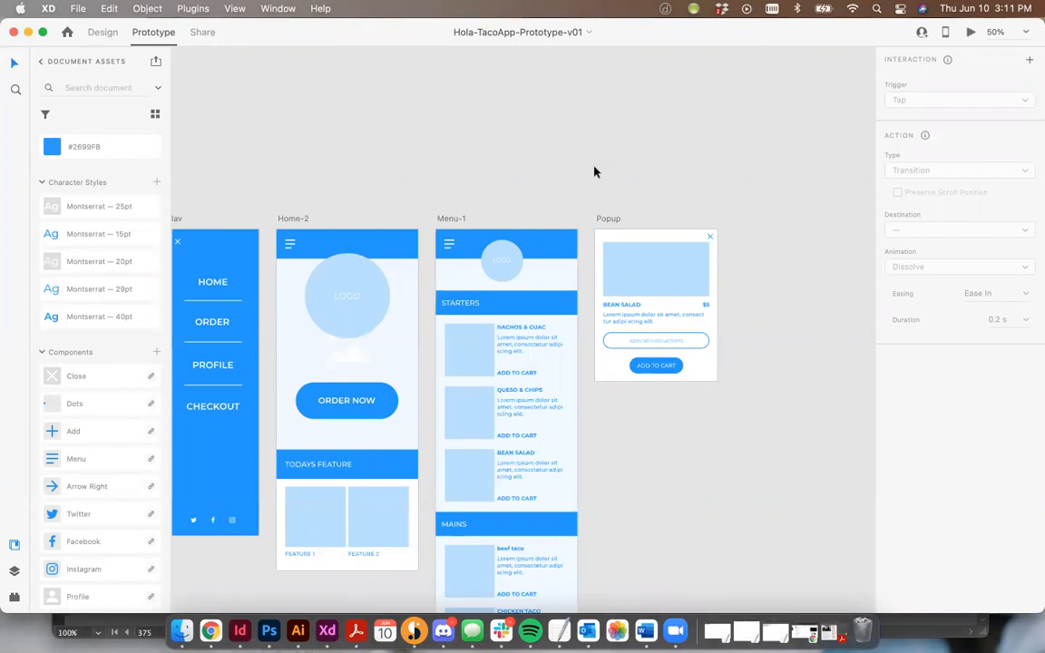
Look over the artboards back to Onboarding - Welcome, and examine the prototype connection handles on that artboard and its elements.
{"action": "scroll", "coordinate": [811, 154], "scroll_direction": "left", "scroll_amount": 3}
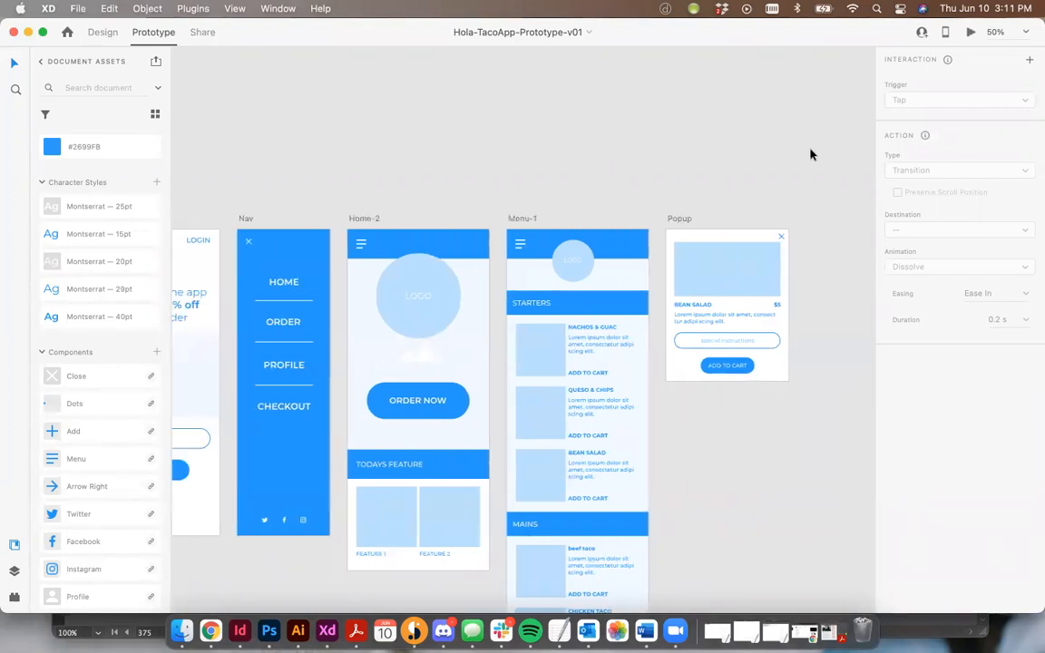
{"action": "scroll", "coordinate": [811, 155], "scroll_direction": "left", "scroll_amount": 8}
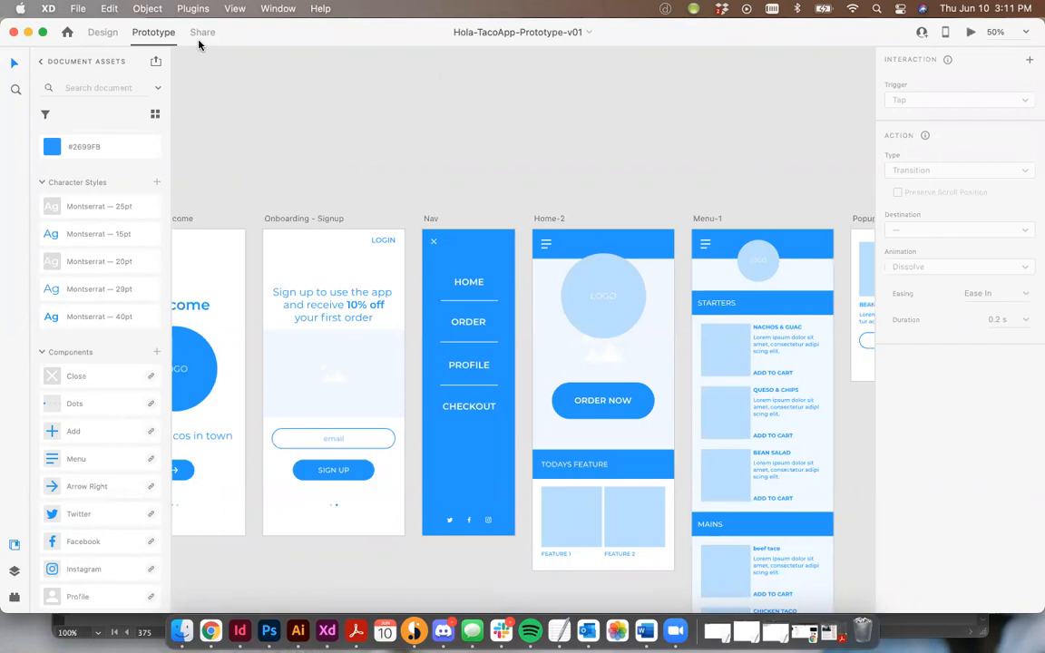
{"action": "left_click", "coordinate": [99, 33]}
{"action": "left_click", "coordinate": [136, 33]}
{"action": "scroll", "coordinate": [490, 175], "scroll_direction": "left", "scroll_amount": 5}
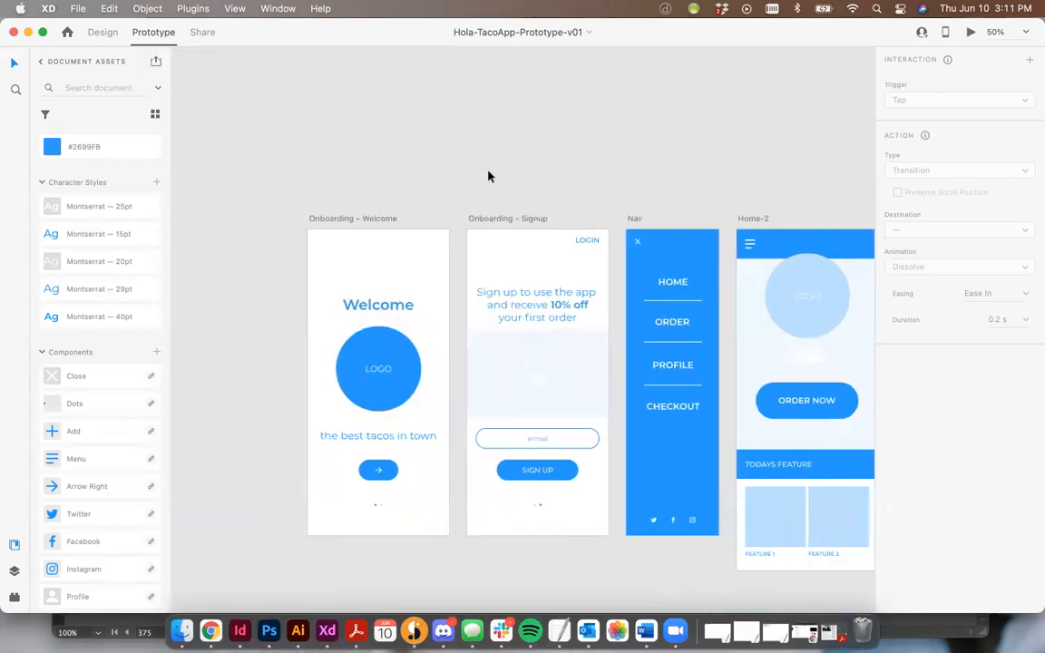
{"action": "left_click", "coordinate": [361, 218]}
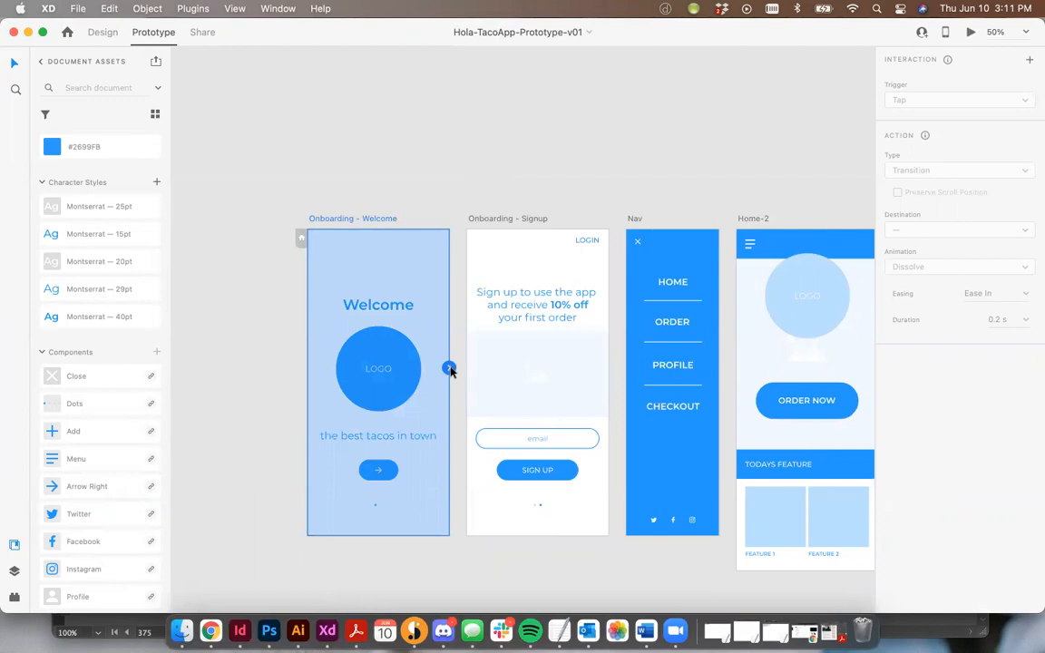
{"action": "left_click", "coordinate": [275, 364]}
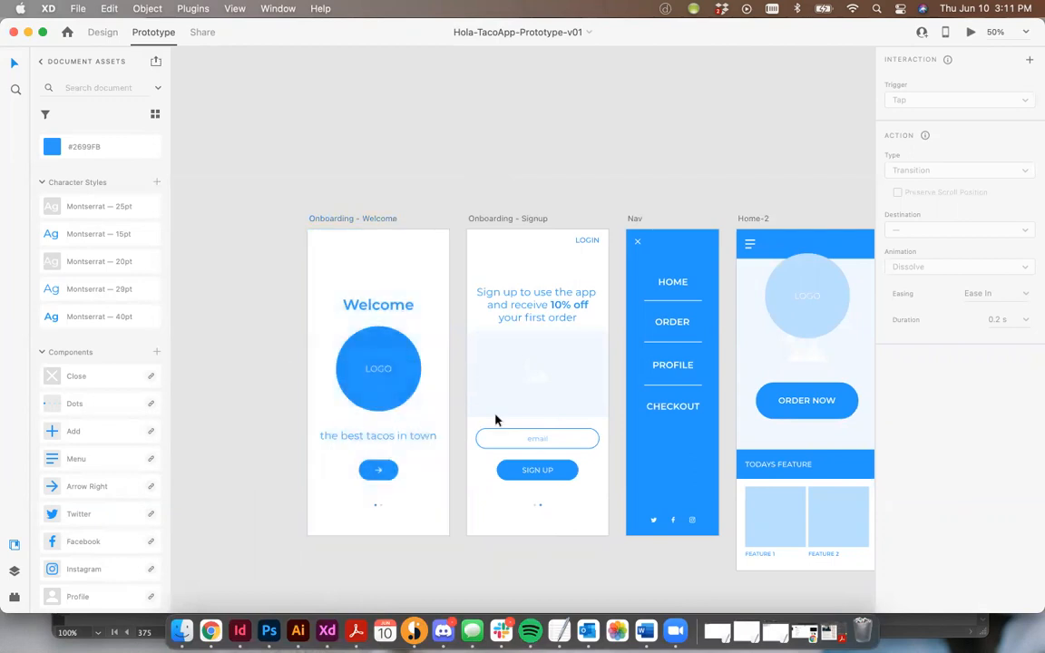
{"action": "left_click", "coordinate": [395, 471]}
{"action": "left_click", "coordinate": [400, 374]}
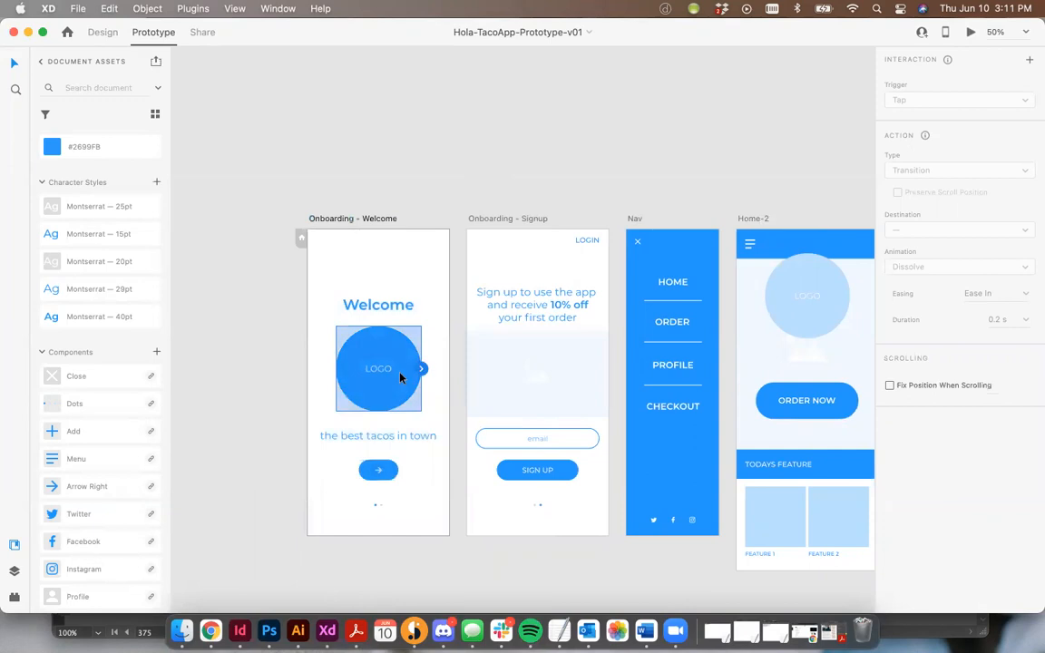
{"action": "left_click", "coordinate": [407, 303]}
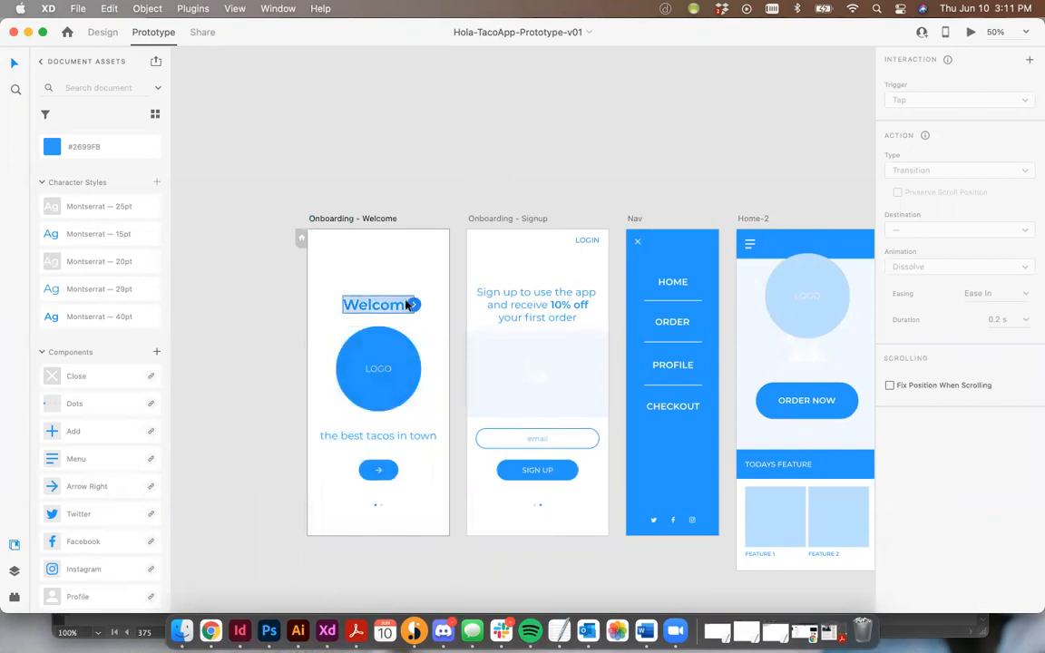
{"action": "left_click", "coordinate": [394, 473]}
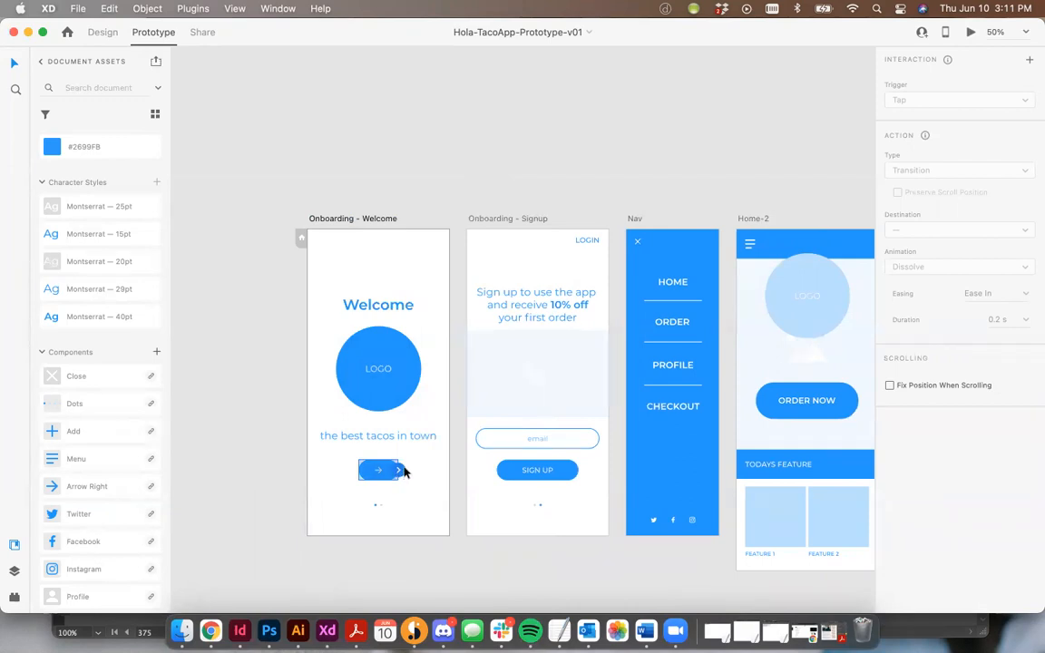
{"action": "left_click", "coordinate": [398, 551]}
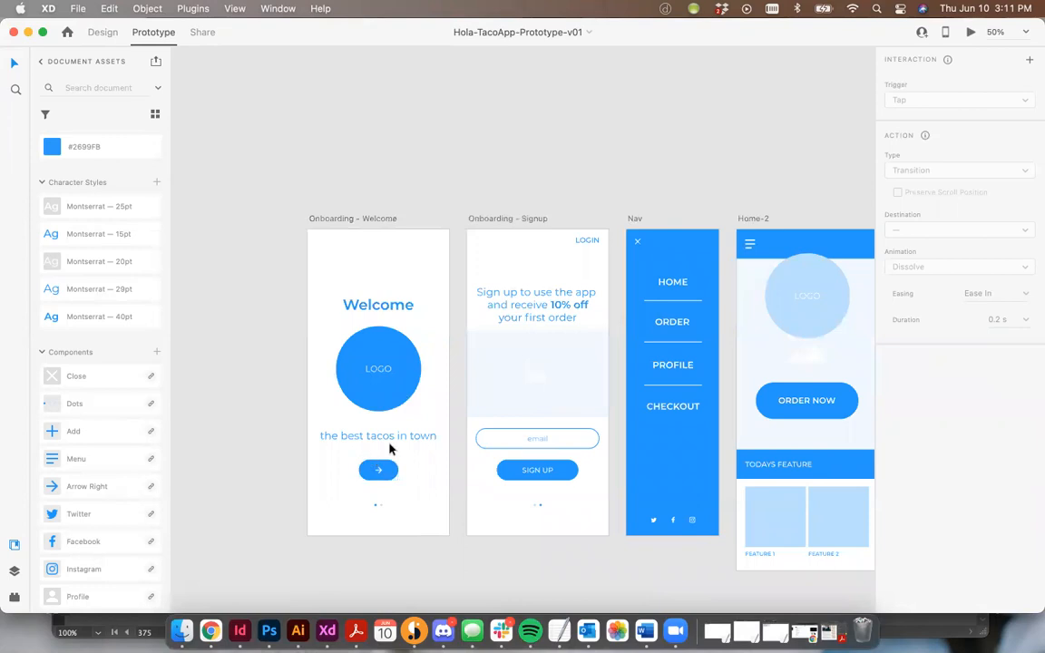
Link the arrow button on Onboarding - Welcome to the Onboarding - Signup artboard.
{"action": "left_click", "coordinate": [389, 472]}
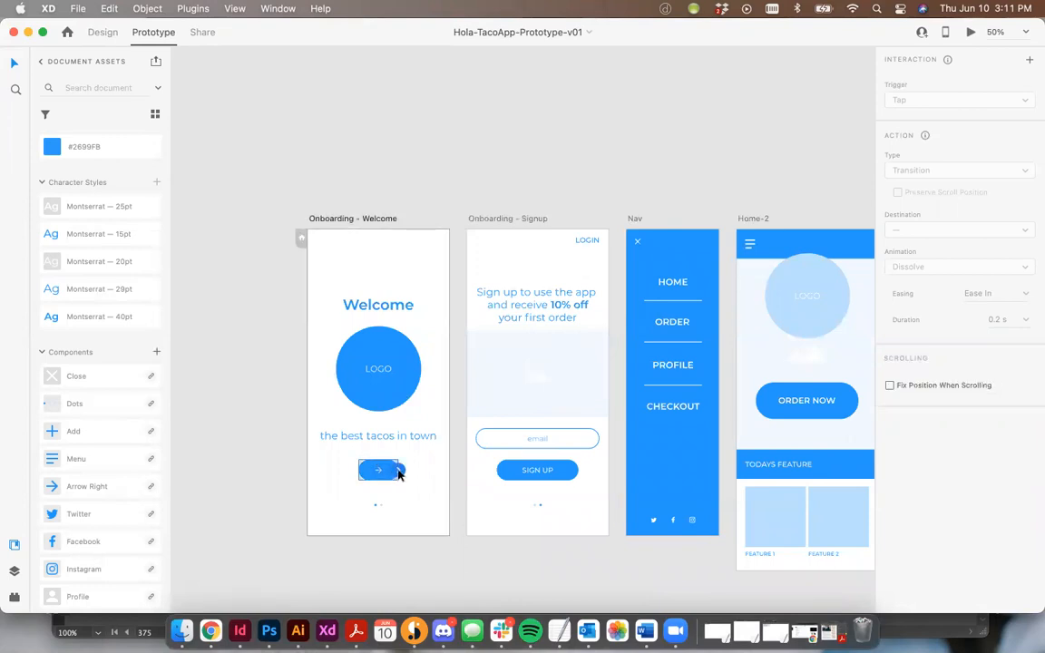
{"action": "left_click", "coordinate": [398, 474]}
{"action": "left_click_drag", "start_coordinate": [399, 474], "coordinate": [487, 305]}
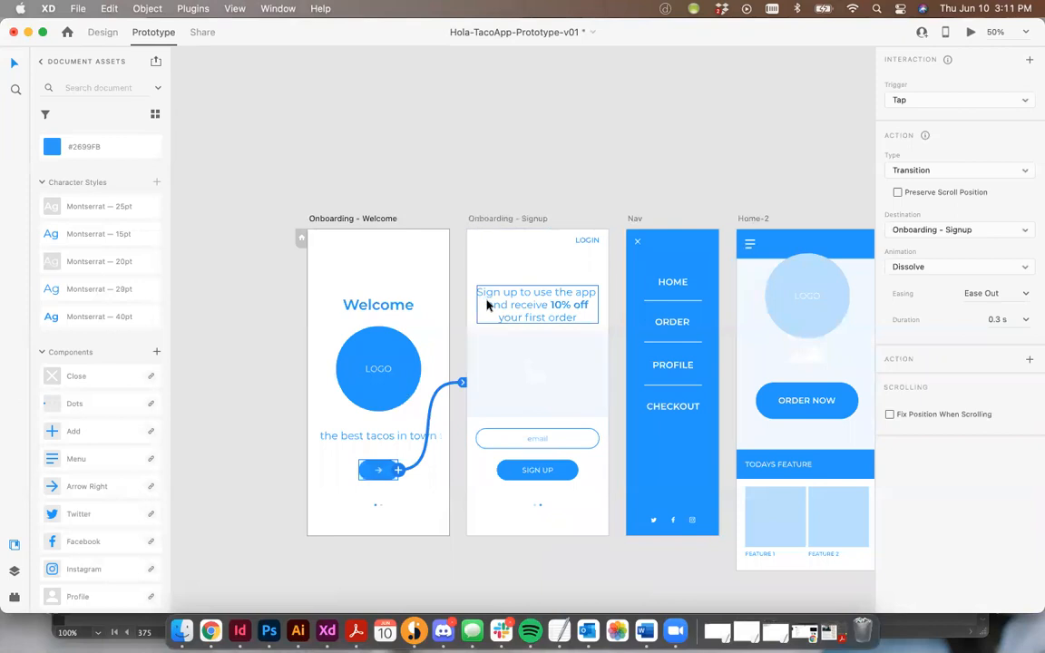
Link the SIGN UP button on Onboarding - Signup to the Home-2 artboard.
{"action": "scroll", "coordinate": [526, 339], "scroll_direction": "right", "scroll_amount": 2}
{"action": "scroll", "coordinate": [526, 339], "scroll_direction": "right", "scroll_amount": 2}
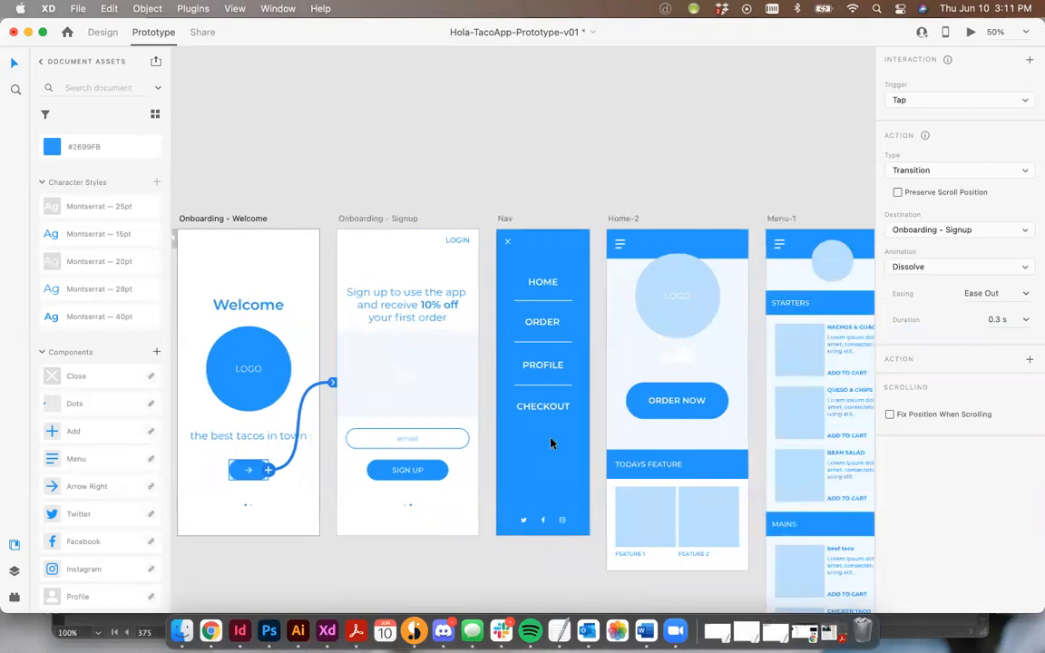
{"action": "left_click", "coordinate": [413, 443]}
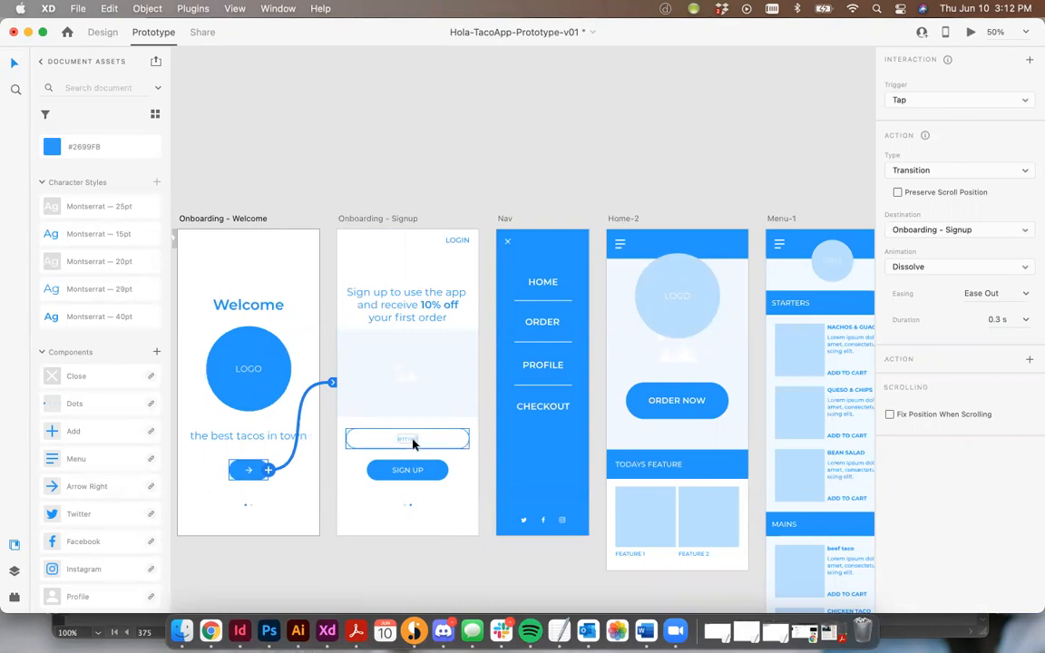
{"action": "double_click", "coordinate": [392, 442]}
{"action": "left_click", "coordinate": [442, 472]}
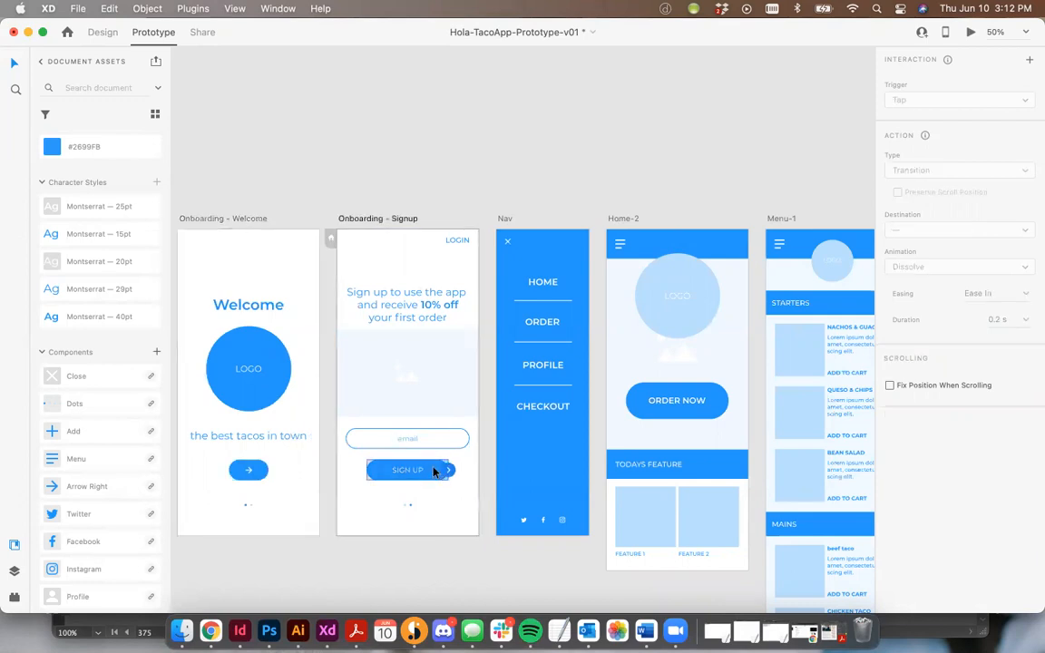
{"action": "left_click_drag", "start_coordinate": [450, 472], "coordinate": [651, 363]}
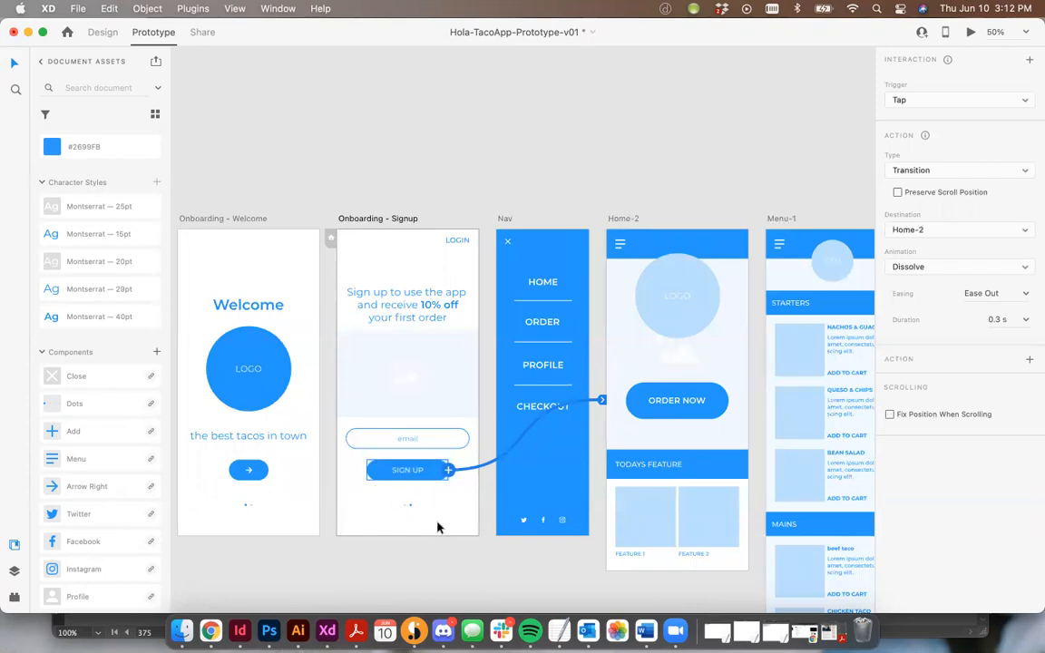
Group the parts of the ORDER NOW button on the Home-2 artboard.
{"action": "scroll", "coordinate": [396, 476], "scroll_direction": "right", "scroll_amount": 5}
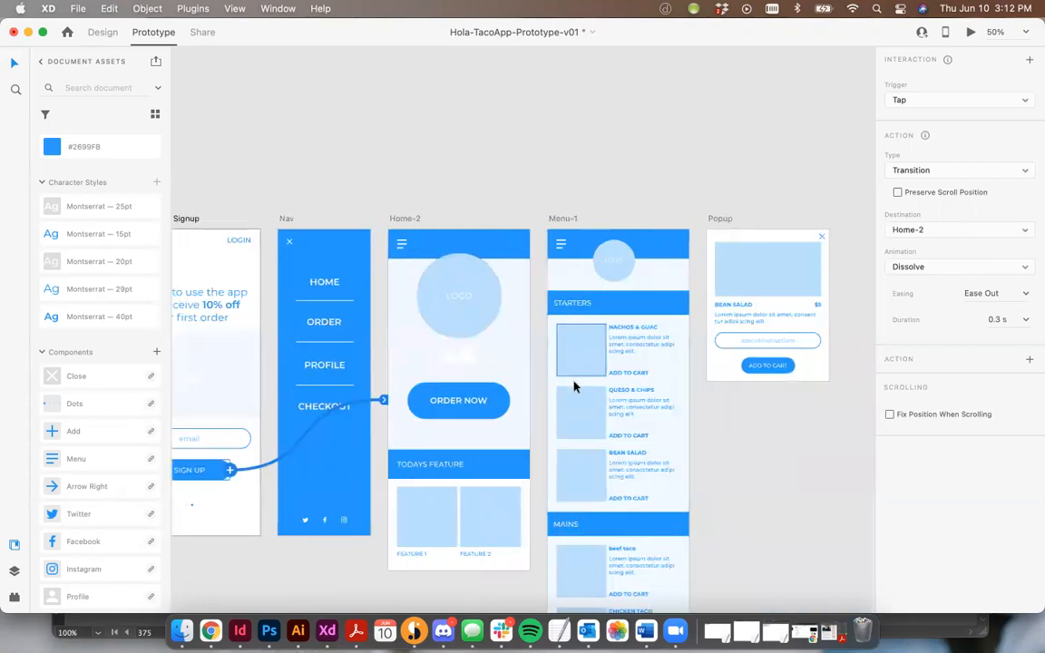
{"action": "left_click", "coordinate": [434, 243]}
{"action": "left_click", "coordinate": [570, 241]}
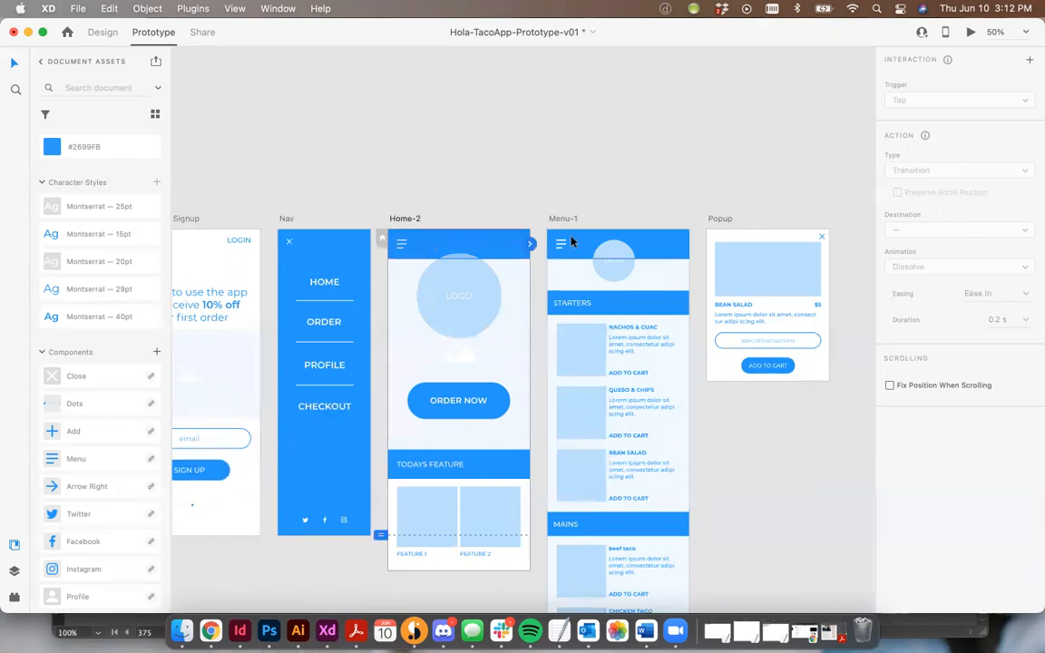
{"action": "left_click", "coordinate": [434, 242]}
{"action": "left_click_drag", "start_coordinate": [474, 401], "coordinate": [496, 374]}
{"action": "key", "text": "super+z"}
{"action": "left_click", "coordinate": [502, 392], "text": "shift"}
{"action": "key", "text": "super+g"}
{"action": "left_click", "coordinate": [502, 392]}
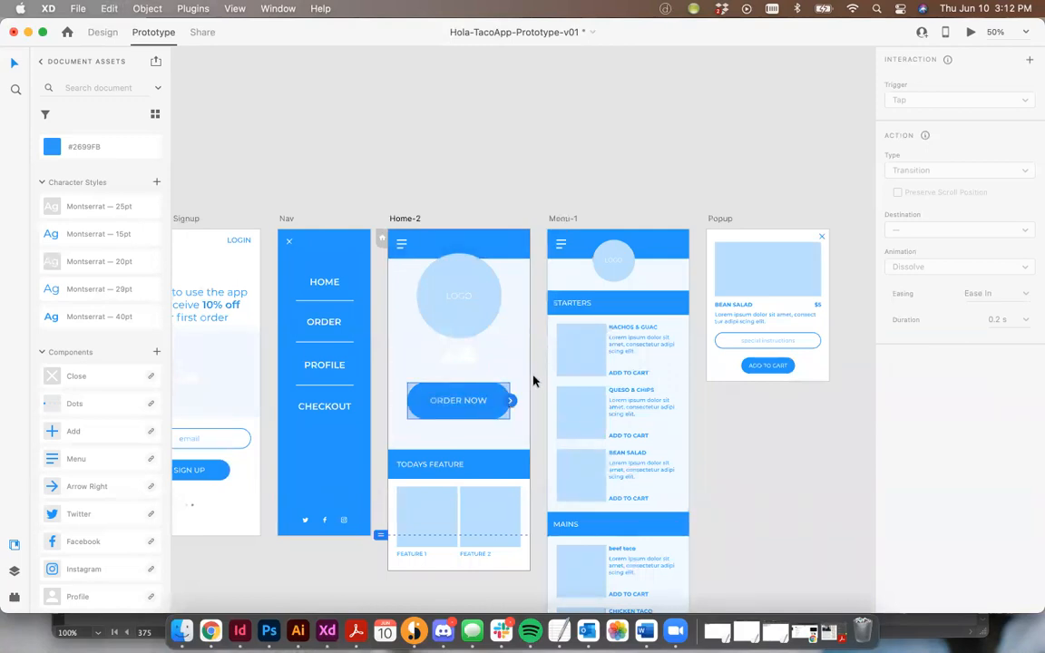
{"action": "left_click", "coordinate": [533, 381]}
Ungroup the header of the Home-2 artboard so the menu icon is separate from the bar.
{"action": "left_click", "coordinate": [405, 244]}
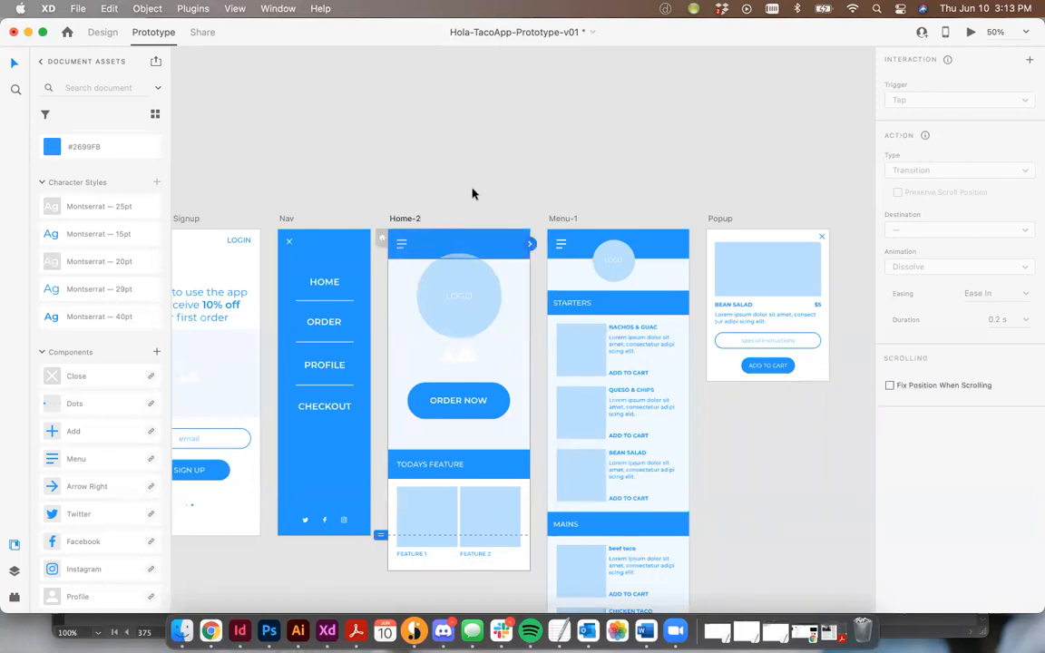
{"action": "key", "text": "shift+super+g"}
{"action": "left_click", "coordinate": [406, 258]}
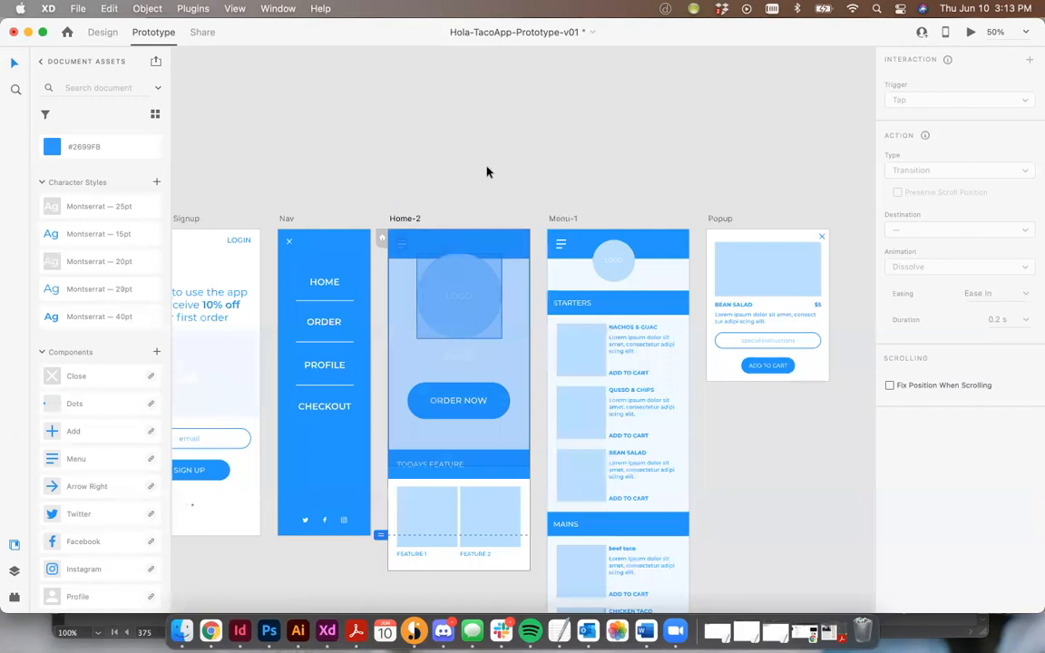
{"action": "left_click", "coordinate": [513, 176]}
Try to draw a prototype link from the menu icon in the Home-2 header.
{"action": "key", "text": "super+equal"}
{"action": "key", "text": "super+equal"}
{"action": "scroll", "coordinate": [512, 185], "scroll_direction": "up", "scroll_amount": 5}
{"action": "scroll", "coordinate": [513, 184], "scroll_direction": "left", "scroll_amount": 5}
{"action": "left_click_drag", "start_coordinate": [385, 271], "coordinate": [436, 203]}
{"action": "left_click_drag", "start_coordinate": [390, 270], "coordinate": [422, 201]}
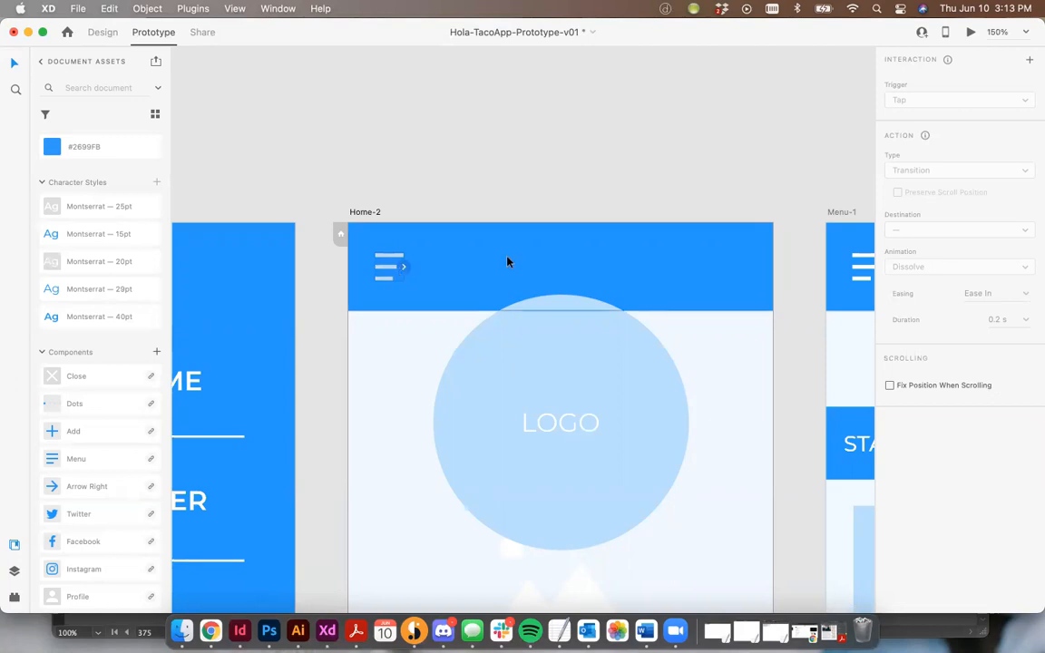
{"action": "left_click", "coordinate": [548, 244]}
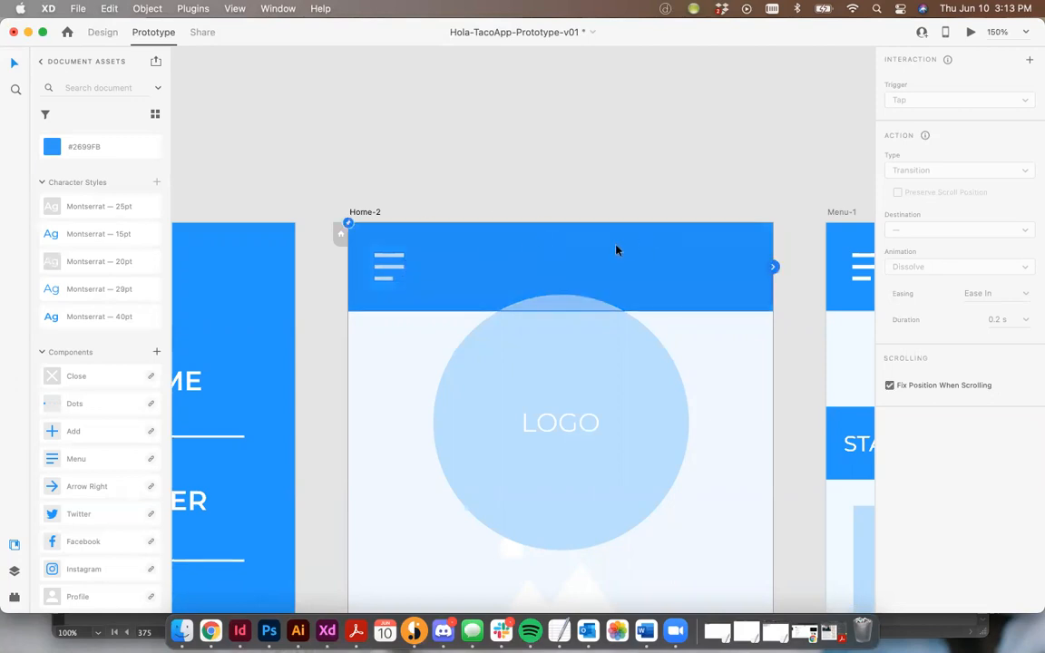
Link the menu icon in the Home-2 header to the Nav artboard.
{"action": "key", "text": "super+1"}
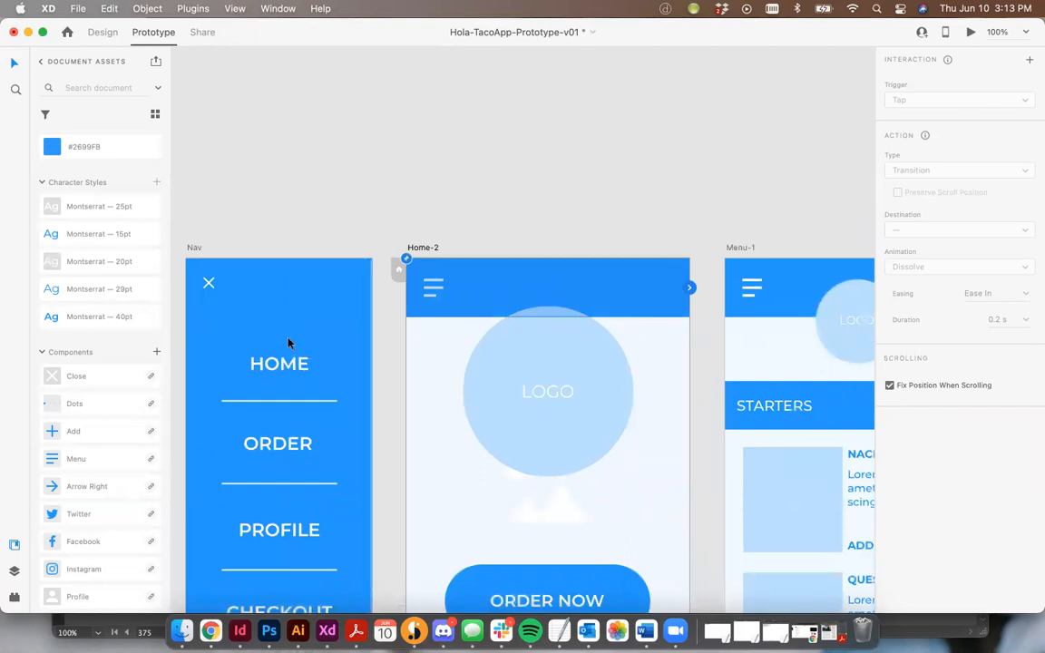
{"action": "left_click", "coordinate": [434, 290]}
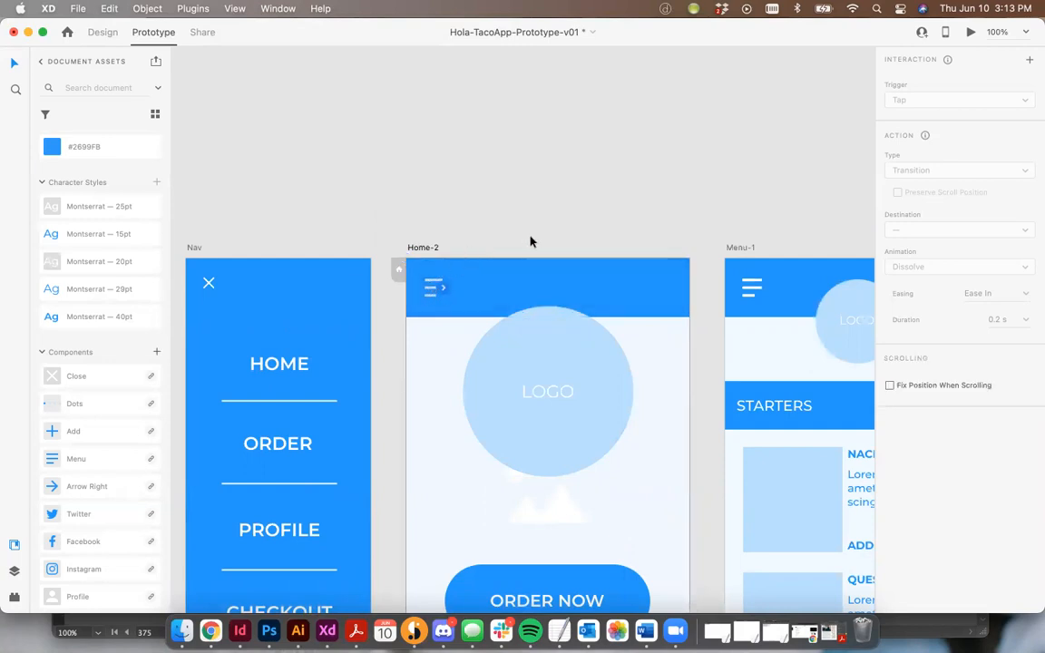
{"action": "scroll", "coordinate": [531, 241], "scroll_direction": "down", "scroll_amount": 2}
{"action": "left_click", "coordinate": [444, 252]}
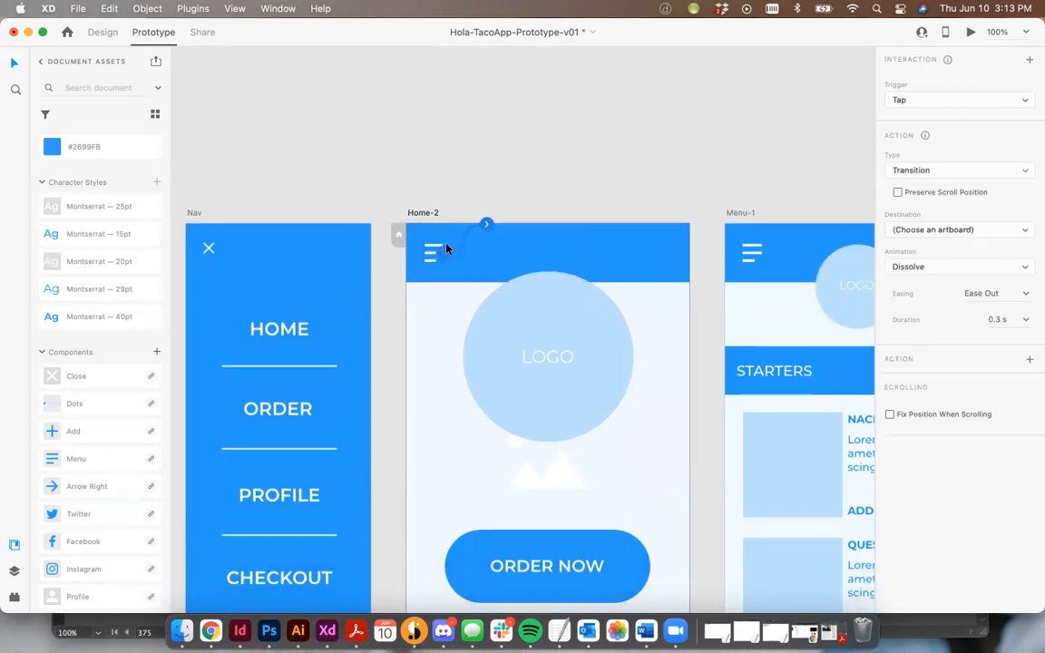
{"action": "left_click_drag", "start_coordinate": [487, 230], "coordinate": [497, 262]}
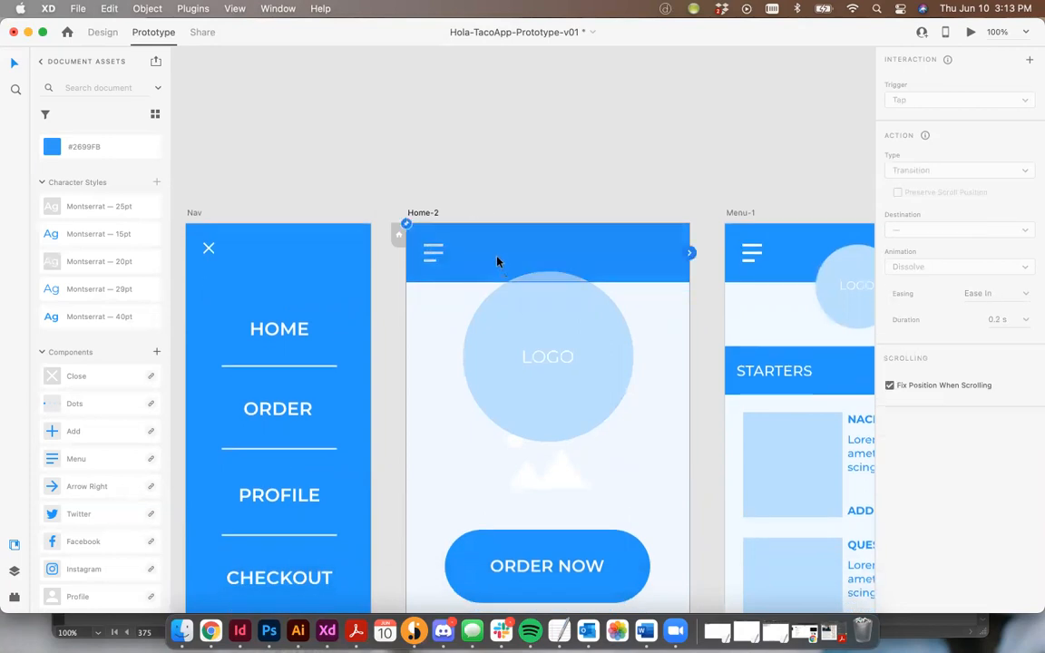
{"action": "left_click", "coordinate": [438, 252]}
{"action": "left_click_drag", "start_coordinate": [487, 224], "coordinate": [345, 358]}
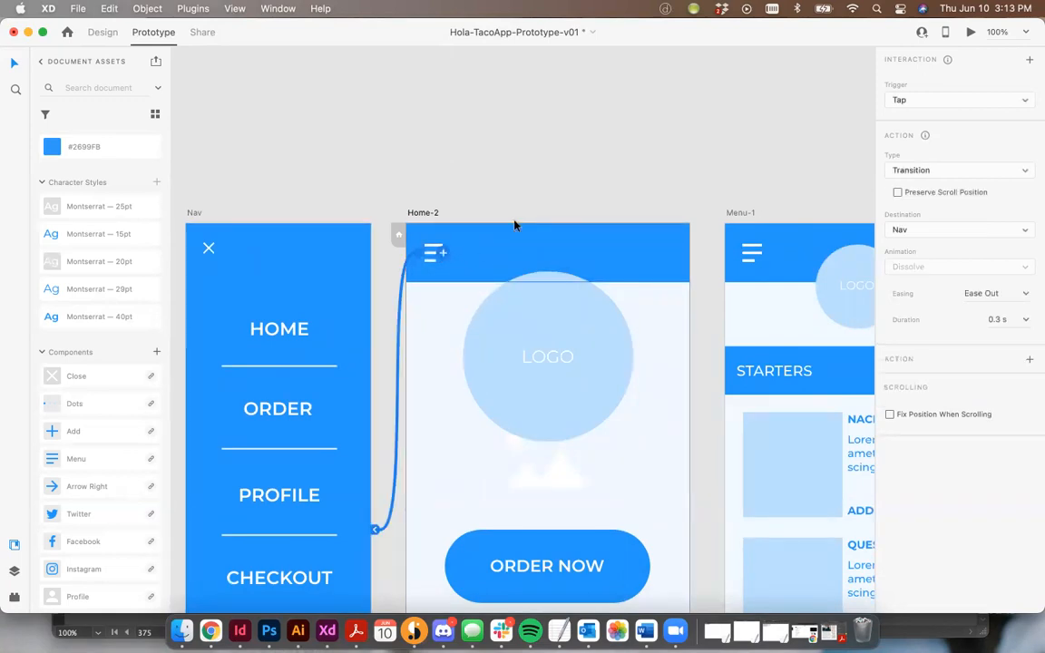
Preview the prototype from Home-2, test the menu icon's link to the navigation, and close the preview.
{"action": "left_click", "coordinate": [426, 213]}
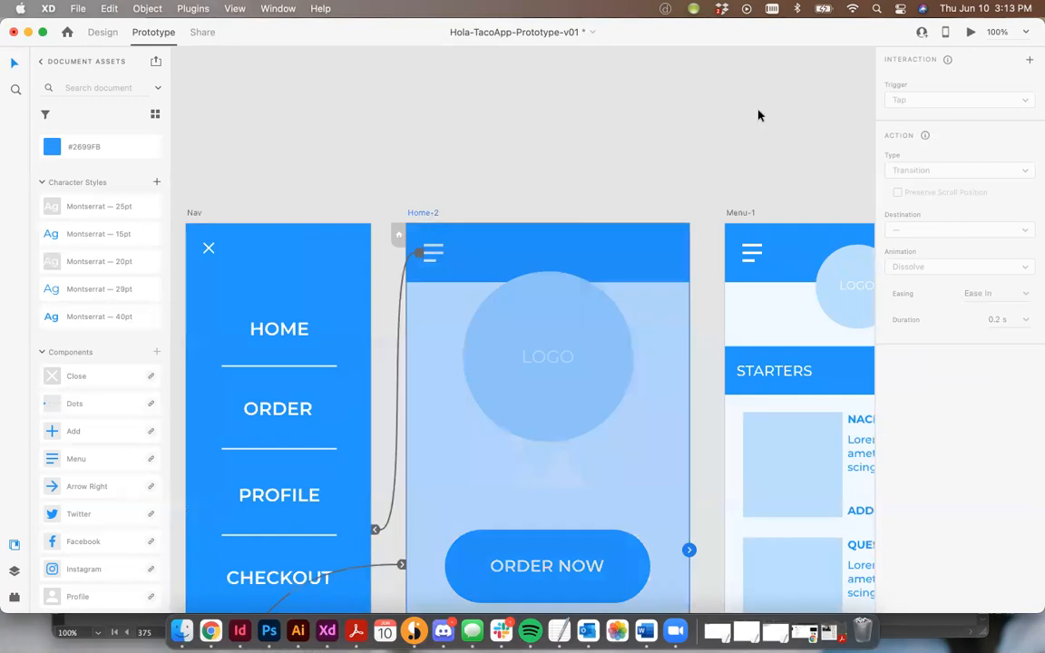
{"action": "left_click", "coordinate": [970, 33]}
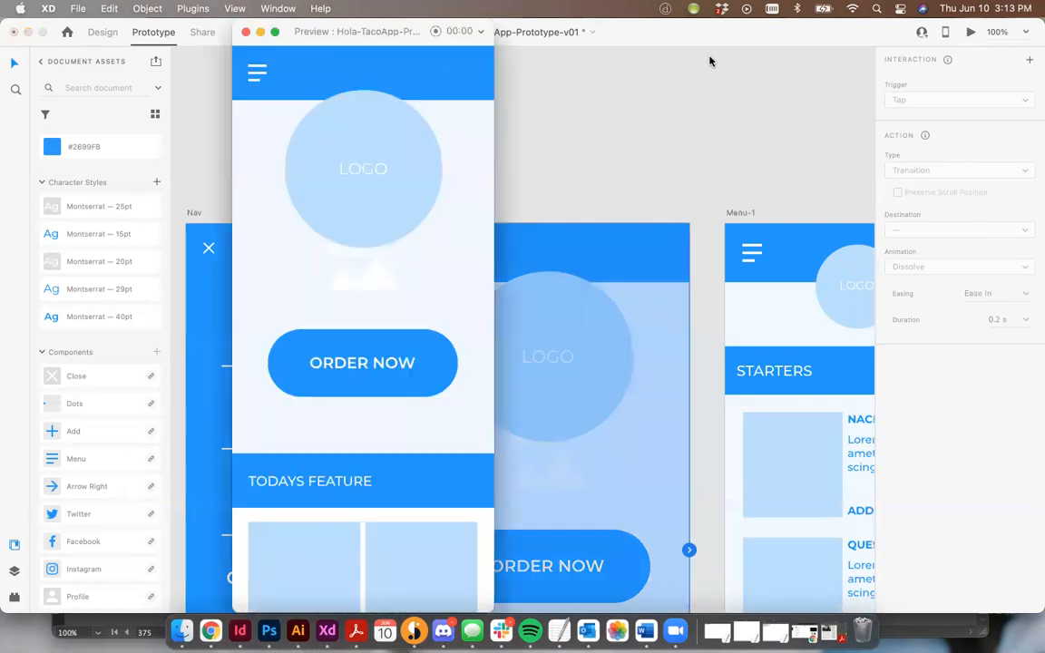
{"action": "left_click", "coordinate": [257, 71]}
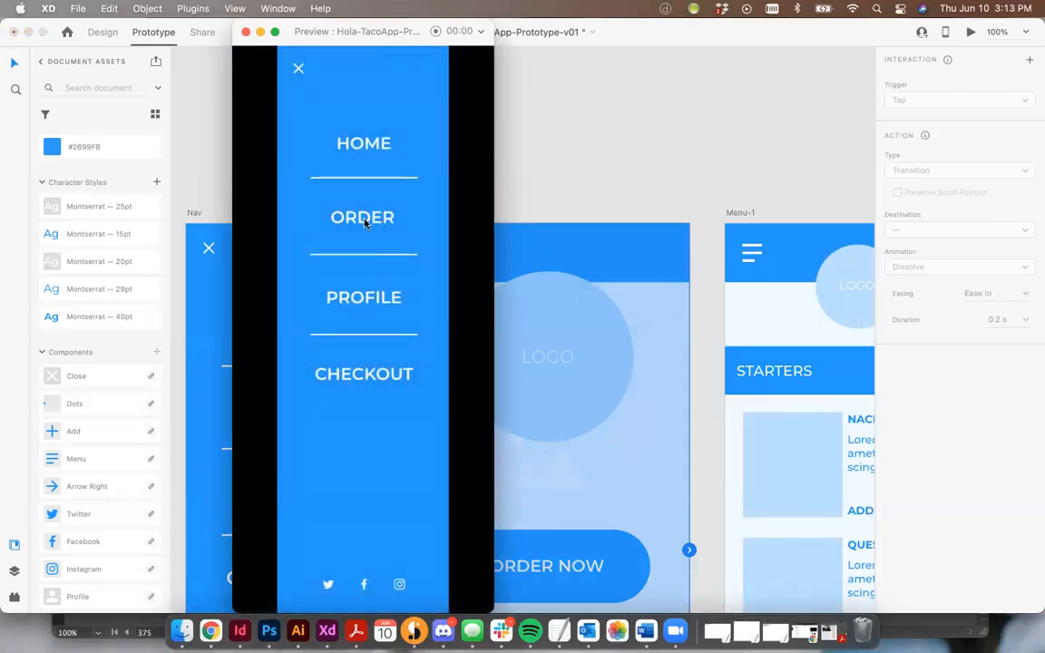
{"action": "left_click", "coordinate": [245, 32]}
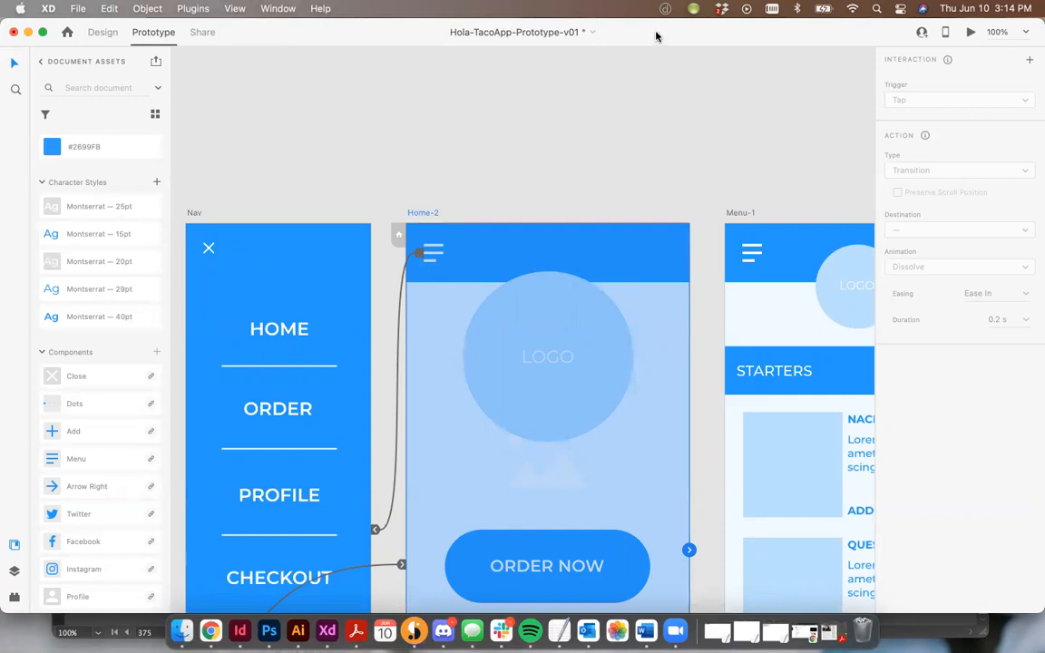
Change the action type of the Home-2 menu icon's tap interaction to Overlay.
{"action": "left_click", "coordinate": [431, 256]}
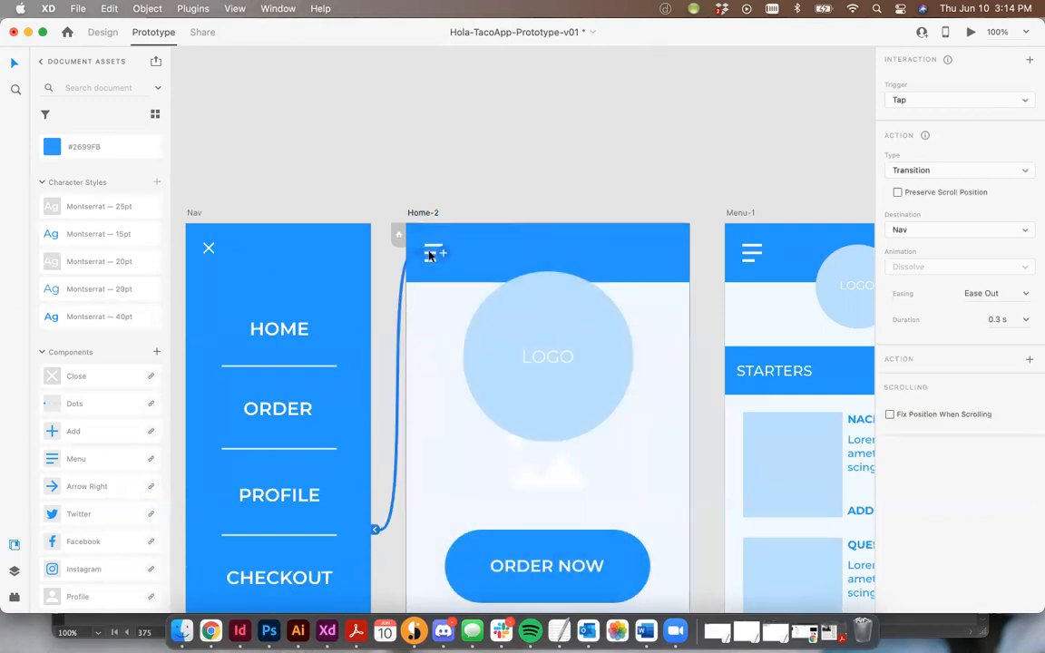
{"action": "left_click", "coordinate": [913, 101]}
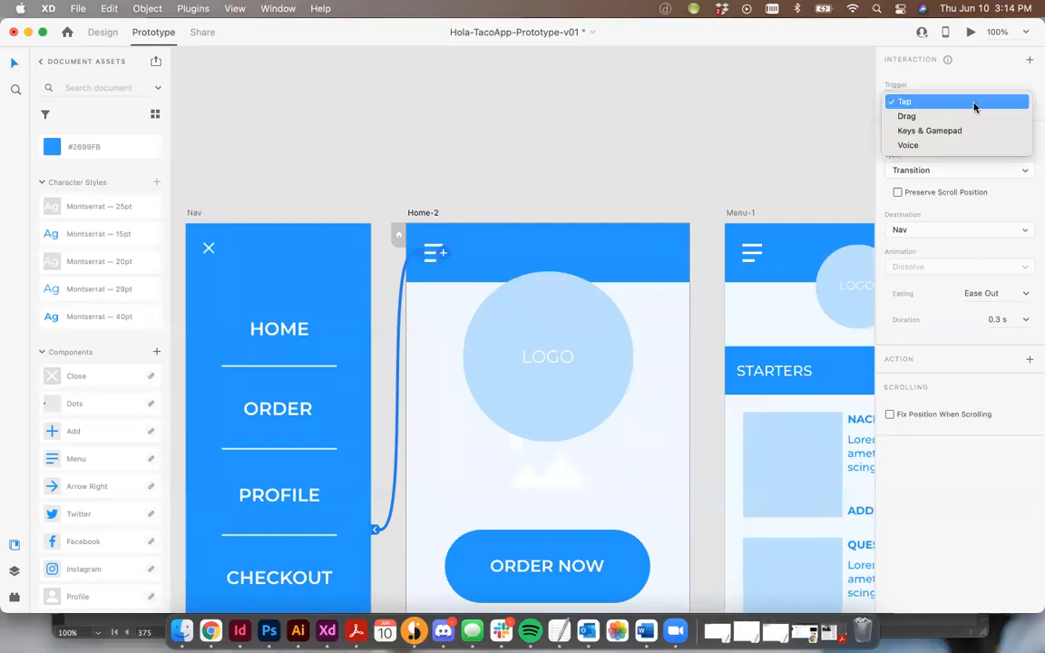
{"action": "left_click", "coordinate": [912, 81]}
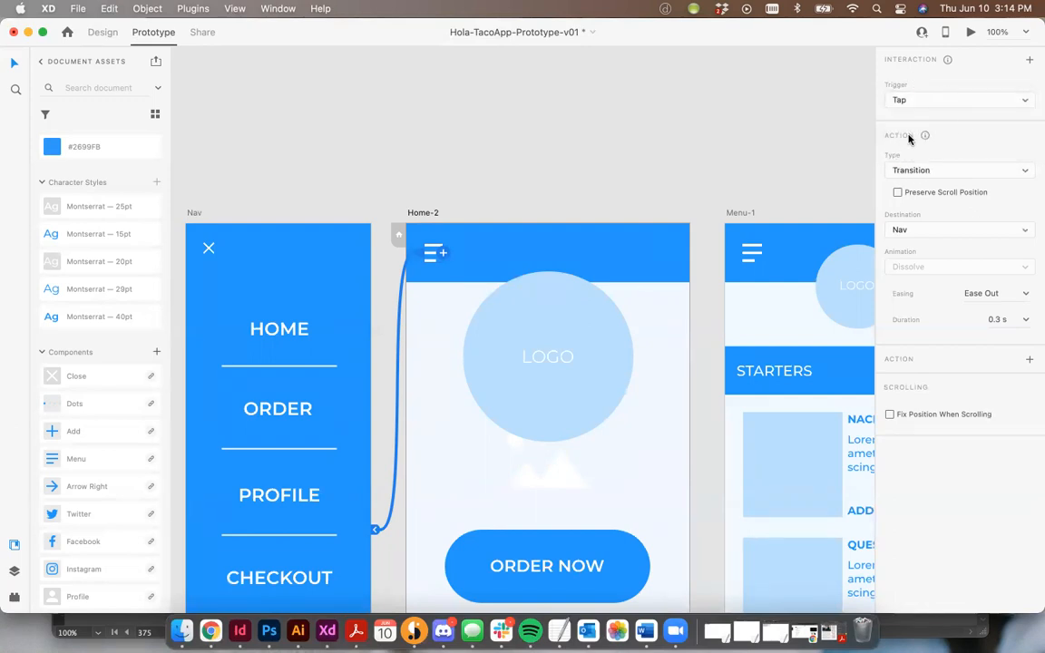
{"action": "left_click", "coordinate": [908, 172]}
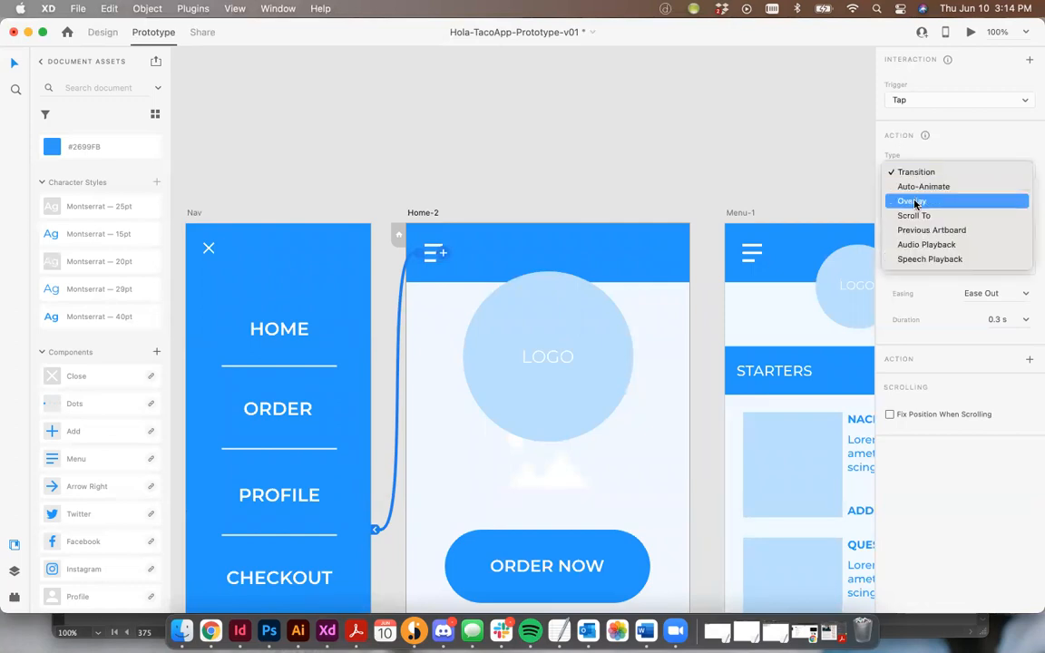
{"action": "left_click", "coordinate": [914, 202]}
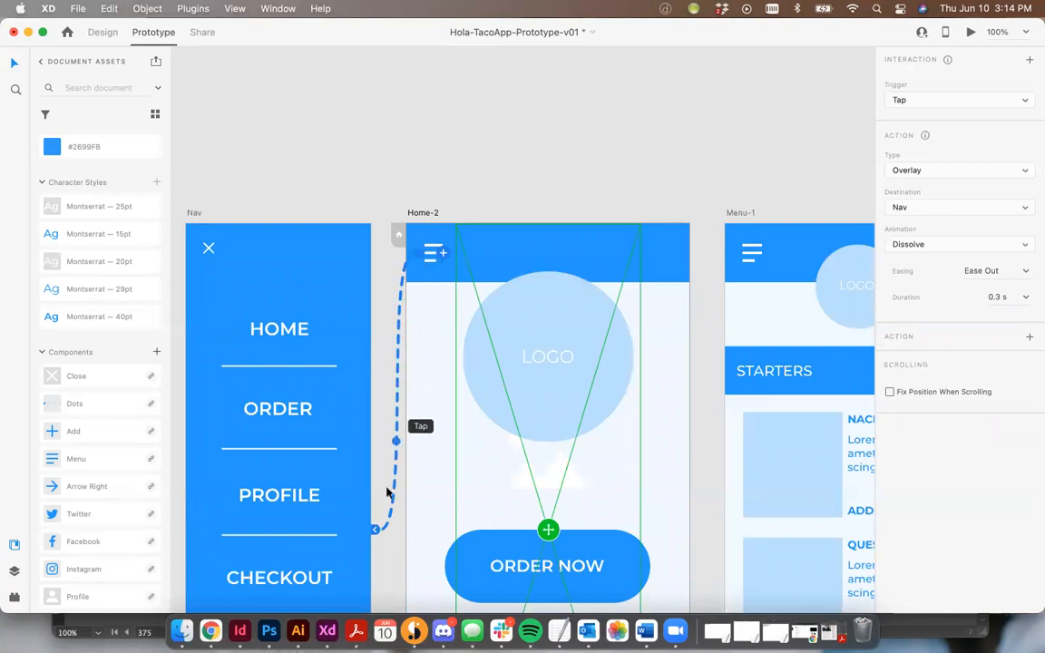
Move the Nav overlay on the Home-2 artboard so it sits flush with the artboard's left edge.
{"action": "scroll", "coordinate": [583, 175], "scroll_direction": "down", "scroll_amount": 5}
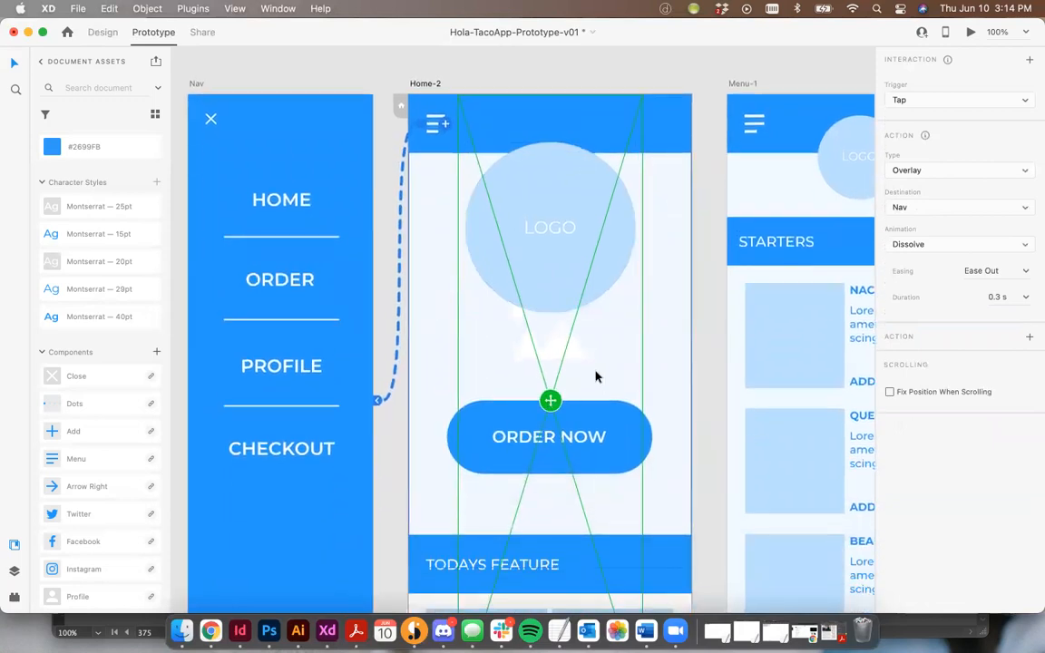
{"action": "key", "text": "super+minus"}
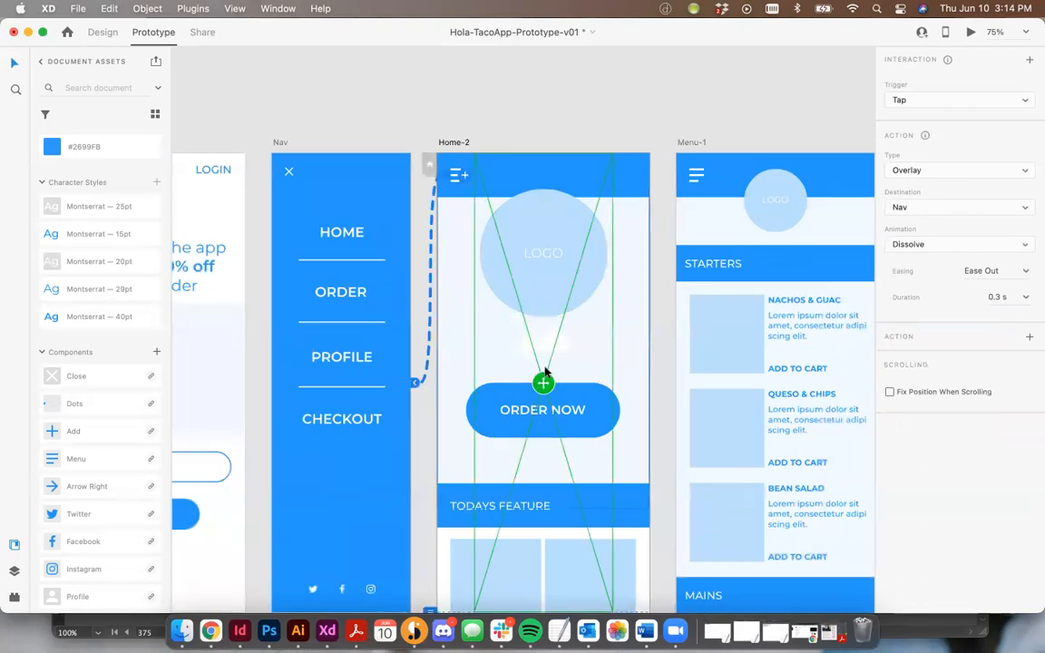
{"action": "mouse_move", "coordinate": [544, 382]}
{"action": "left_mouse_down"}
{"action": "mouse_move", "coordinate": [561, 400]}
{"action": "mouse_move", "coordinate": [525, 400]}
{"action": "mouse_move", "coordinate": [543, 400]}
{"action": "left_mouse_up"}
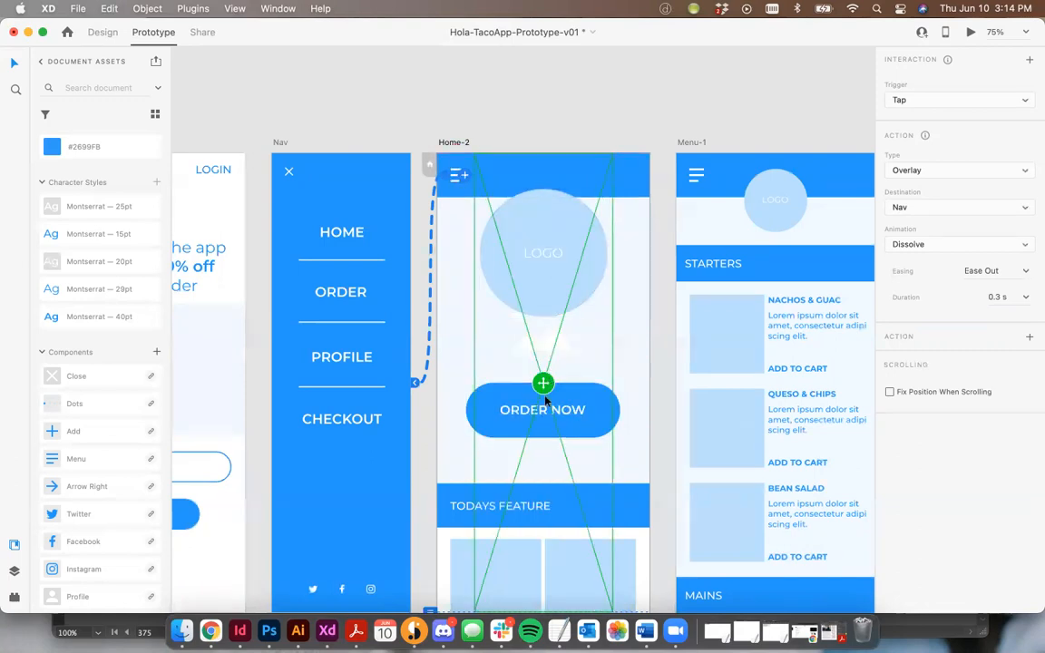
{"action": "left_click_drag", "start_coordinate": [548, 385], "coordinate": [508, 388]}
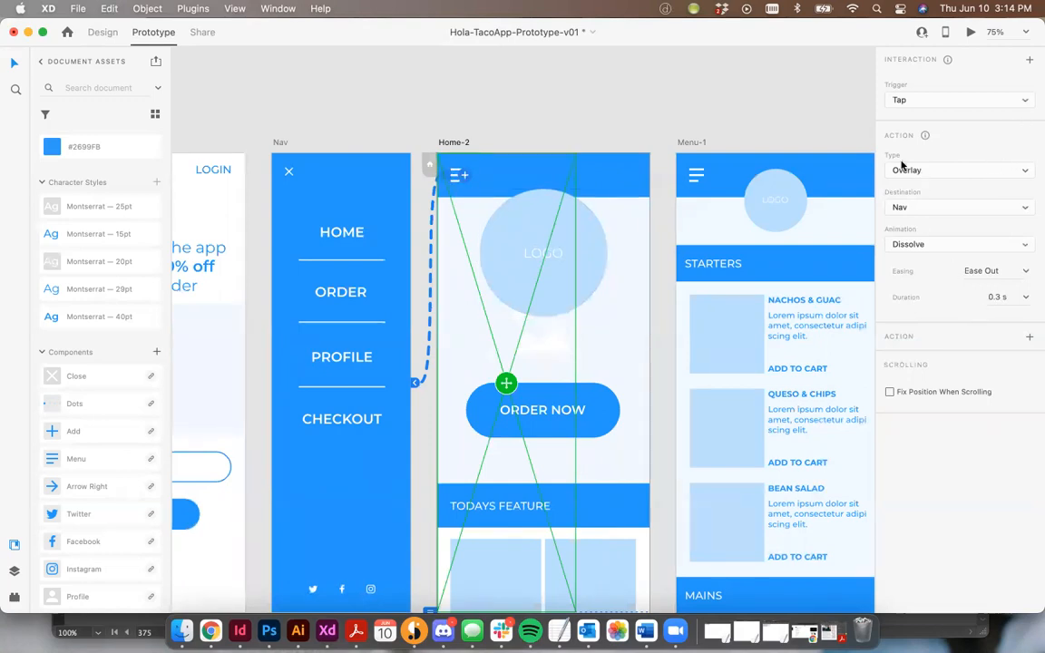
Keep Nav as the overlay's destination and set its animation to Slide Right.
{"action": "left_click", "coordinate": [903, 207]}
{"action": "left_click", "coordinate": [948, 209]}
{"action": "left_click", "coordinate": [910, 243]}
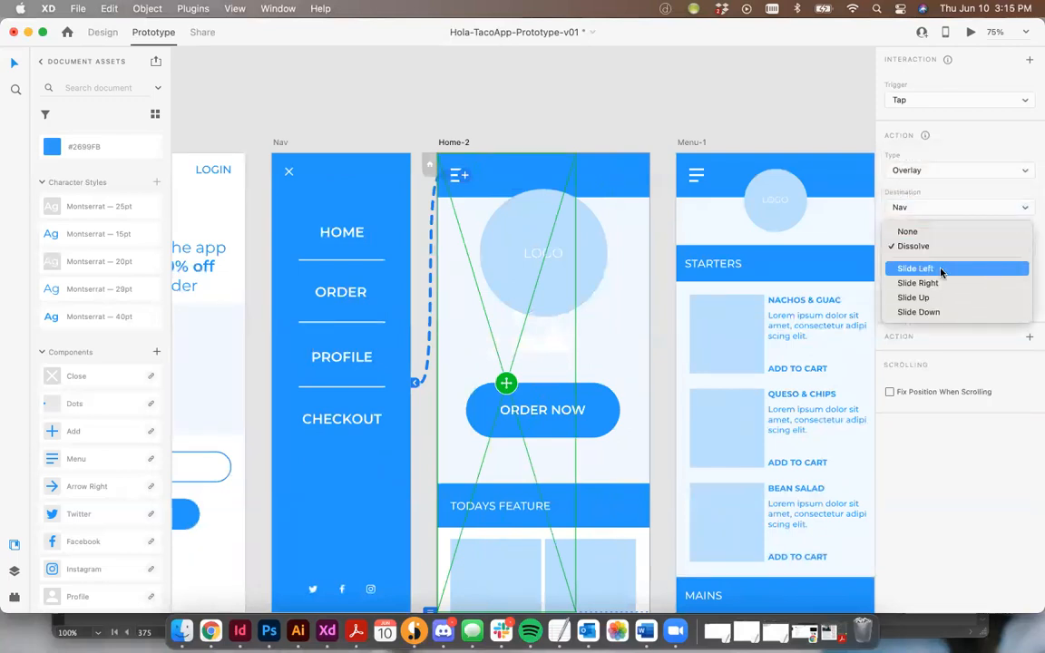
{"action": "left_click", "coordinate": [941, 270]}
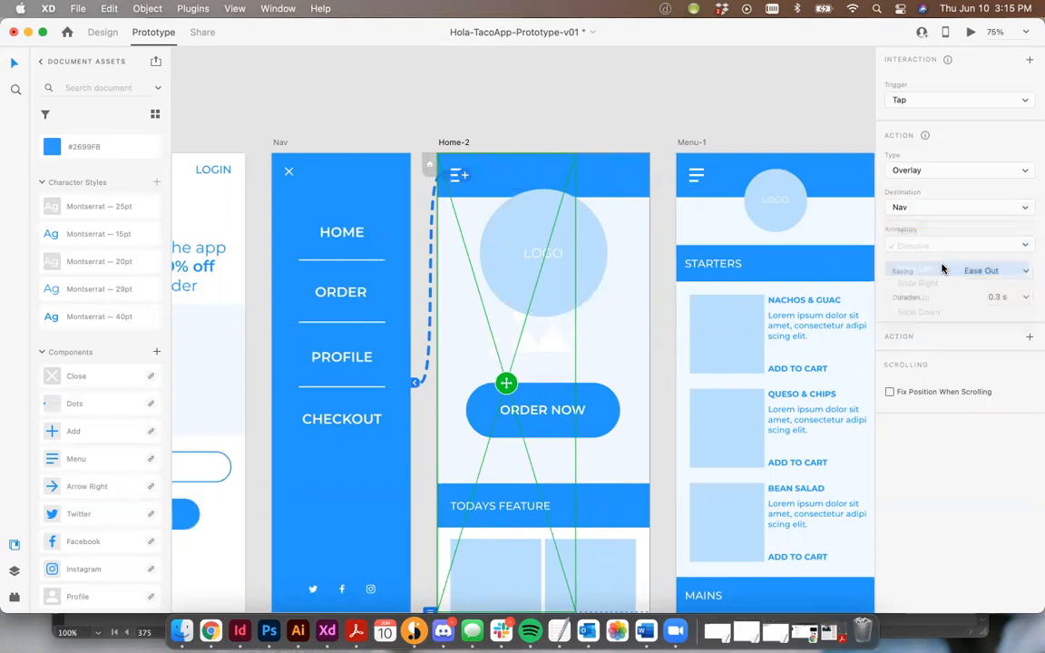
{"action": "left_click", "coordinate": [929, 244]}
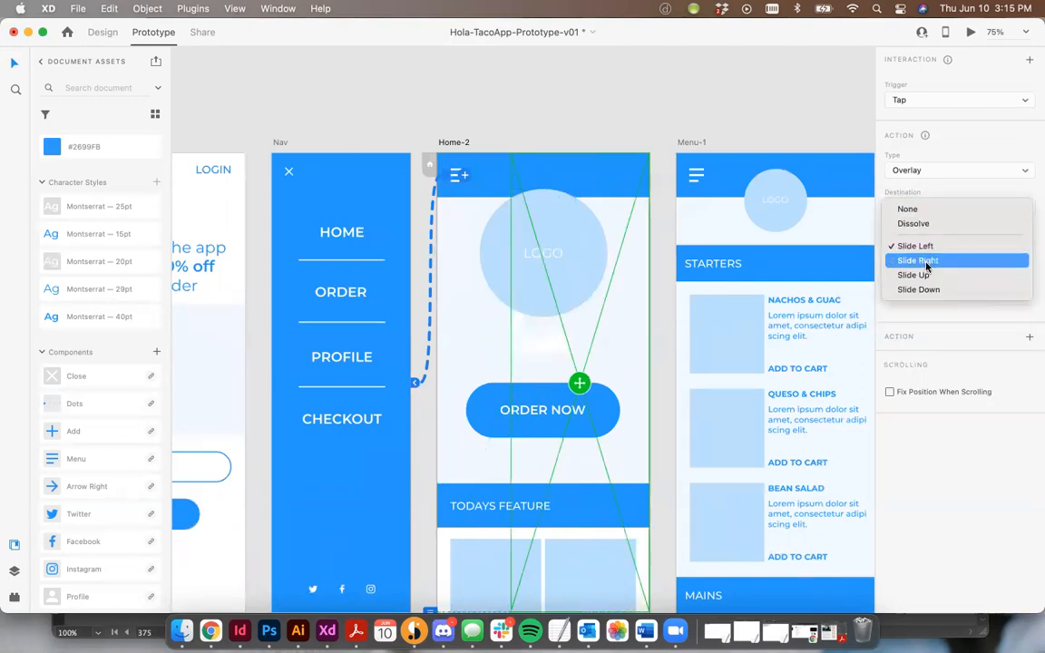
{"action": "left_click", "coordinate": [923, 260]}
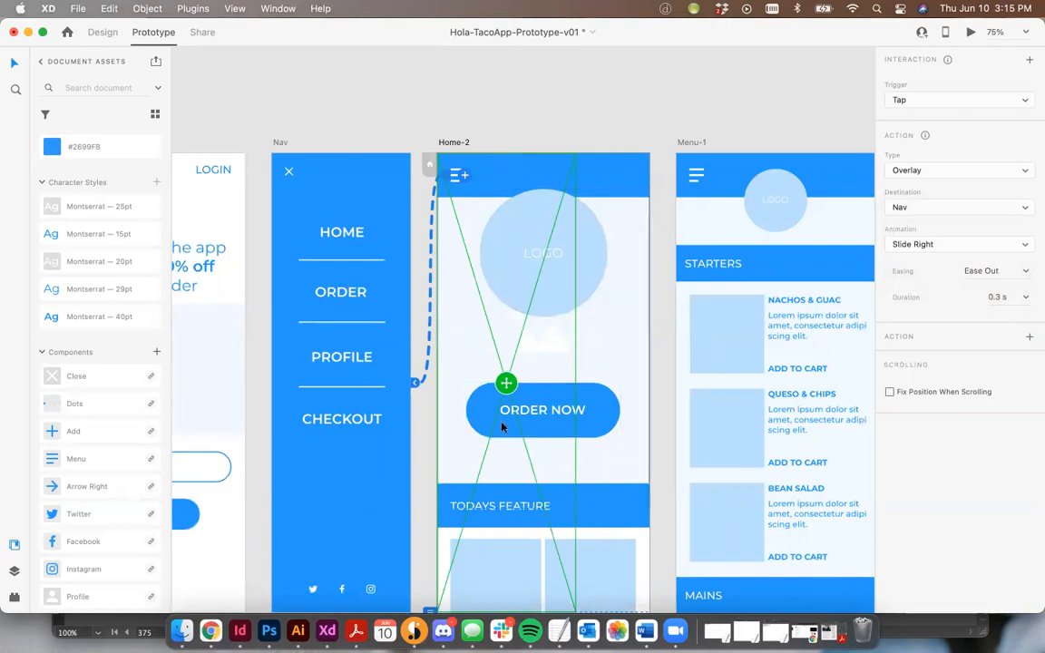
Link the menu icon in the Menu-1 header to the Nav artboard as a Slide Right overlay.
{"action": "scroll", "coordinate": [598, 218], "scroll_direction": "down", "scroll_amount": 3}
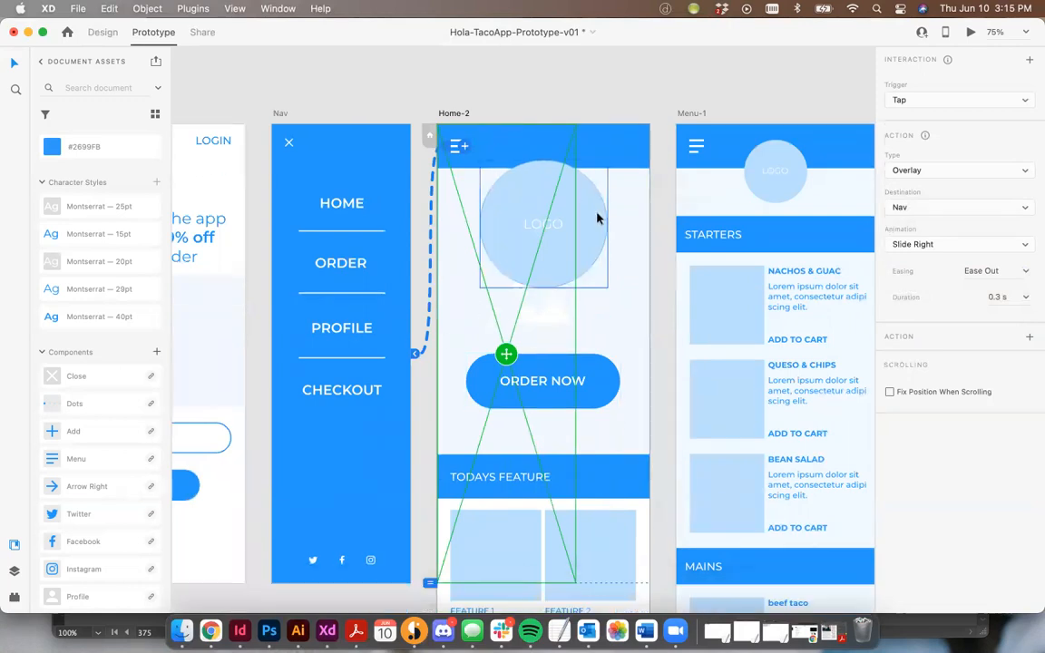
{"action": "scroll", "coordinate": [598, 217], "scroll_direction": "up", "scroll_amount": 4}
{"action": "scroll", "coordinate": [598, 217], "scroll_direction": "right", "scroll_amount": 3}
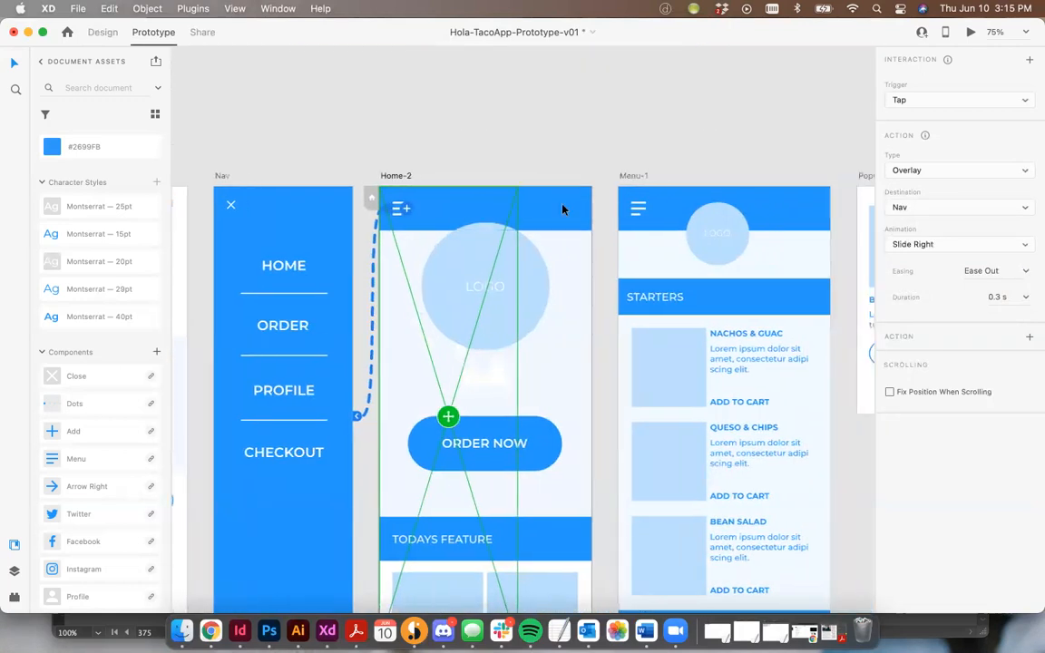
{"action": "left_click", "coordinate": [399, 173]}
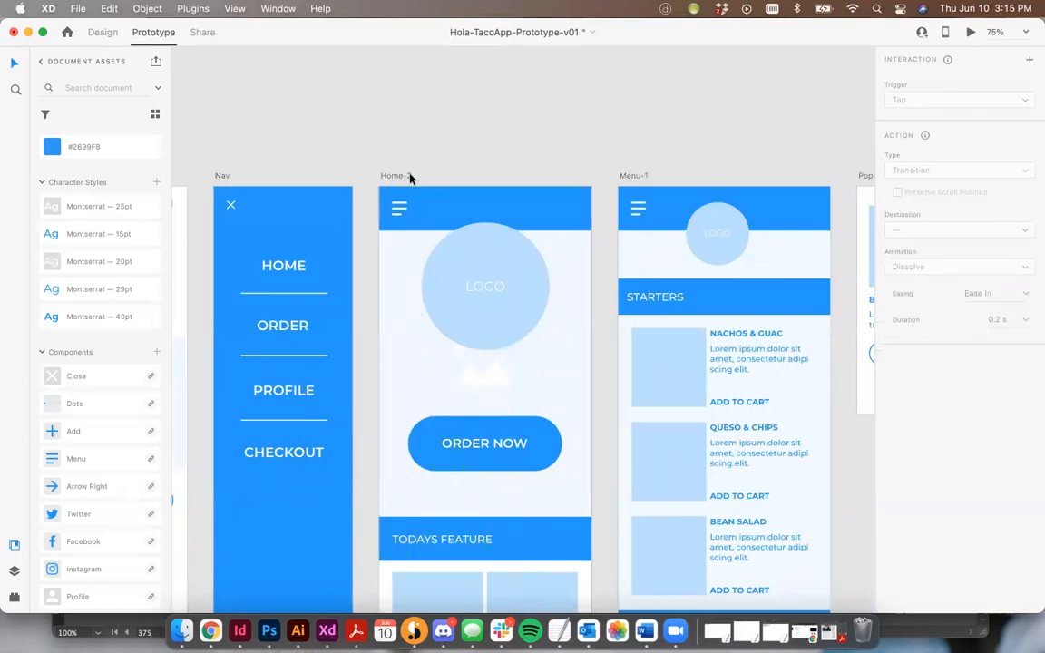
{"action": "scroll", "coordinate": [513, 170], "scroll_direction": "right", "scroll_amount": 3}
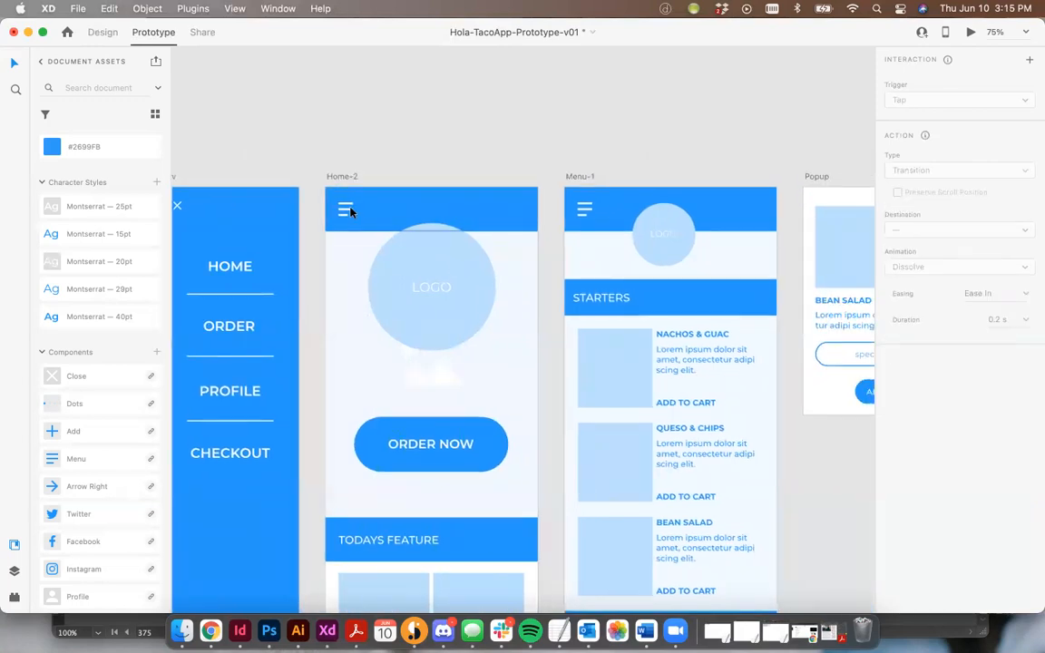
{"action": "left_click", "coordinate": [585, 209]}
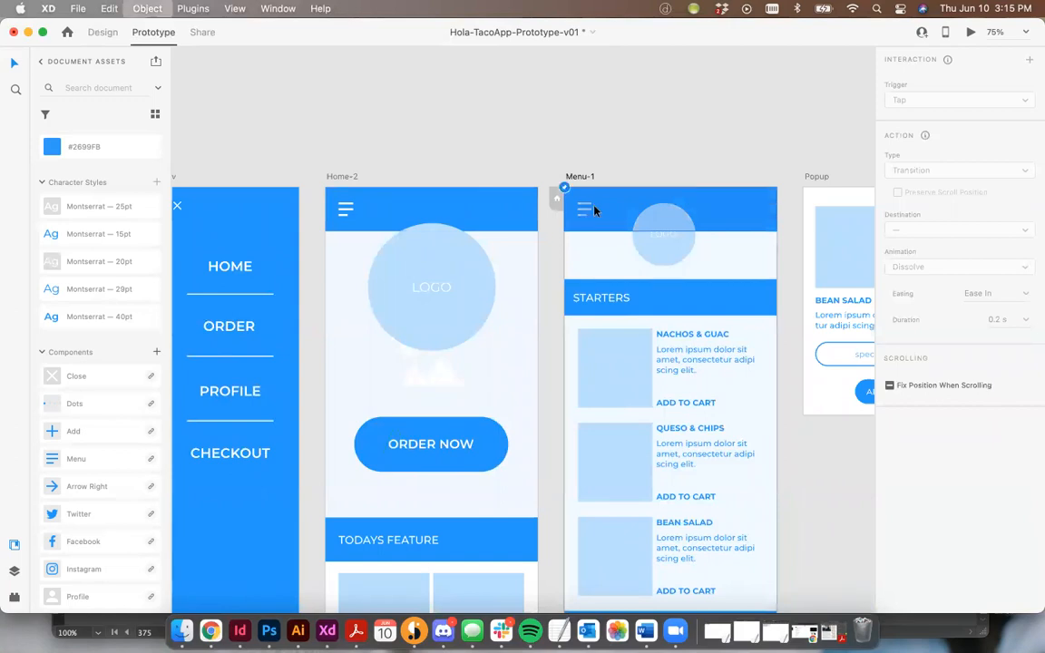
{"action": "left_click", "coordinate": [613, 154]}
{"action": "left_click", "coordinate": [584, 211]}
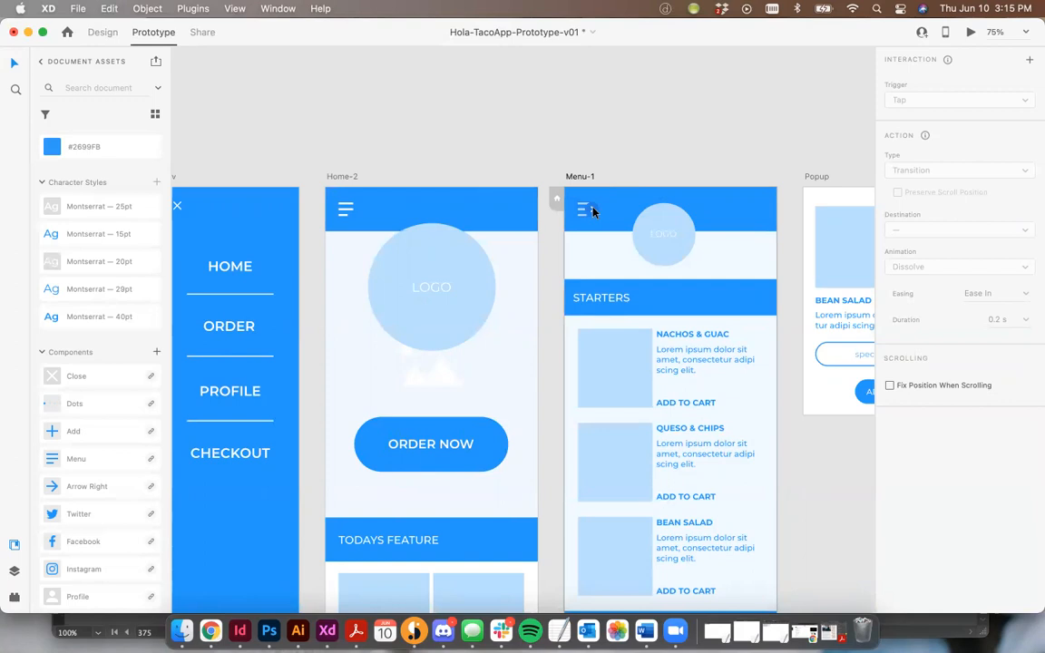
{"action": "left_click_drag", "start_coordinate": [593, 211], "coordinate": [636, 185]}
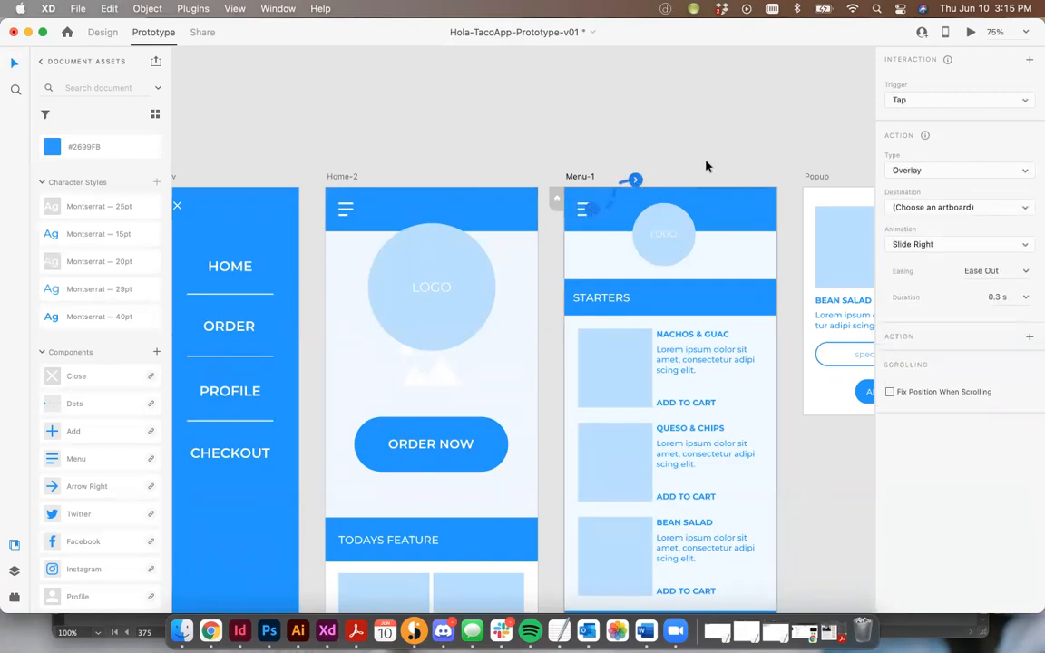
{"action": "mouse_move", "coordinate": [635, 180]}
{"action": "left_mouse_down"}
{"action": "mouse_move", "coordinate": [352, 378]}
{"action": "mouse_move", "coordinate": [273, 332]}
{"action": "left_mouse_up"}
{"action": "scroll", "coordinate": [842, 95], "scroll_direction": "down", "scroll_amount": 2}
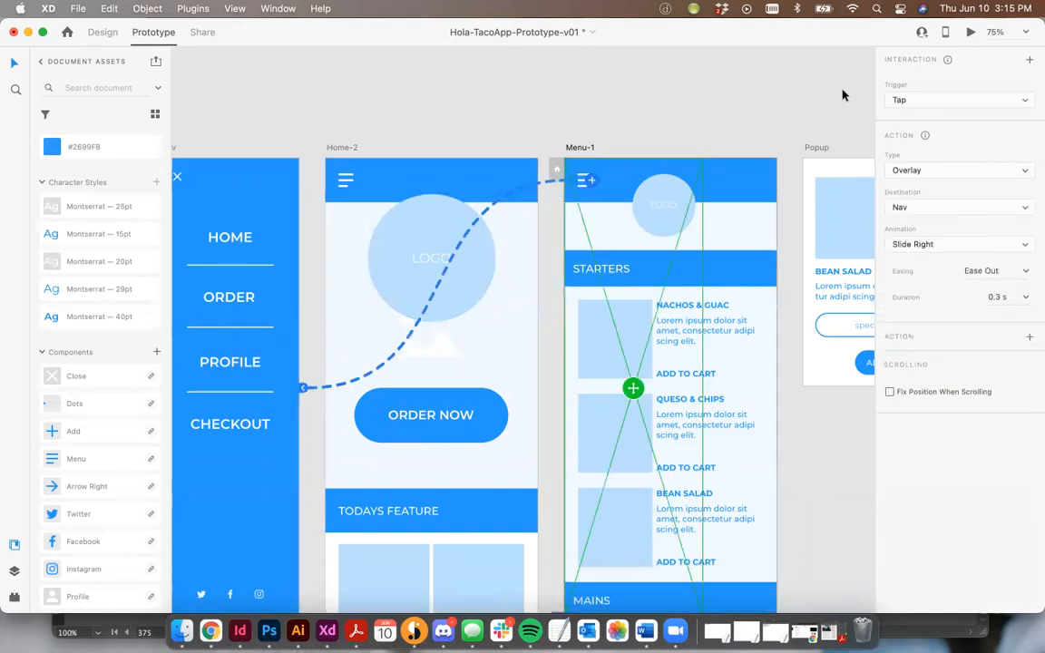
{"action": "scroll", "coordinate": [842, 95], "scroll_direction": "down", "scroll_amount": 2}
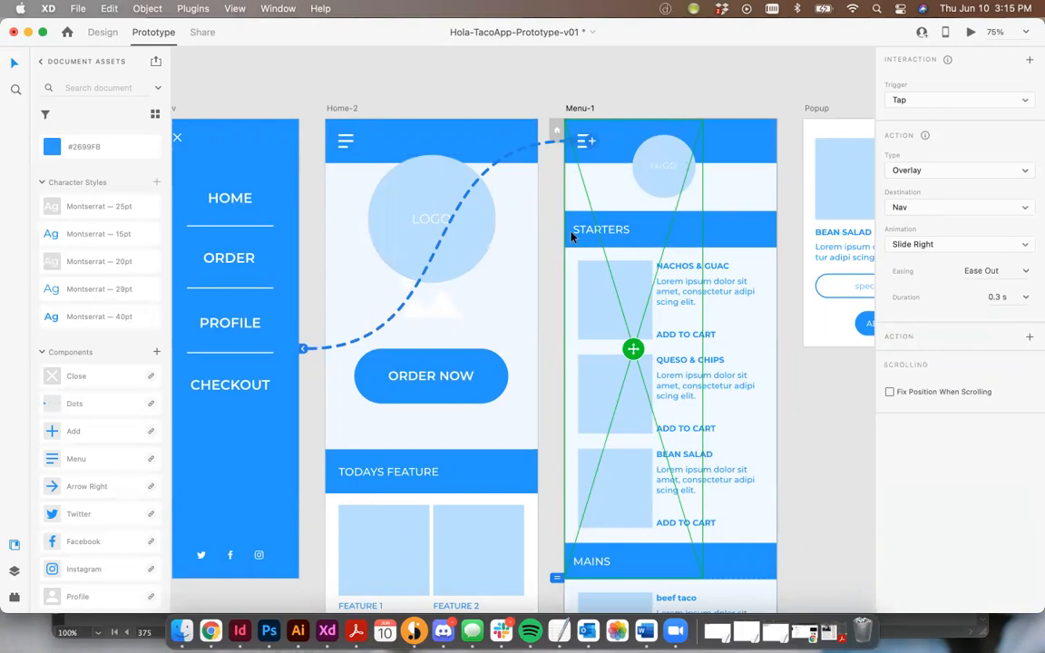
{"action": "left_click", "coordinate": [821, 372]}
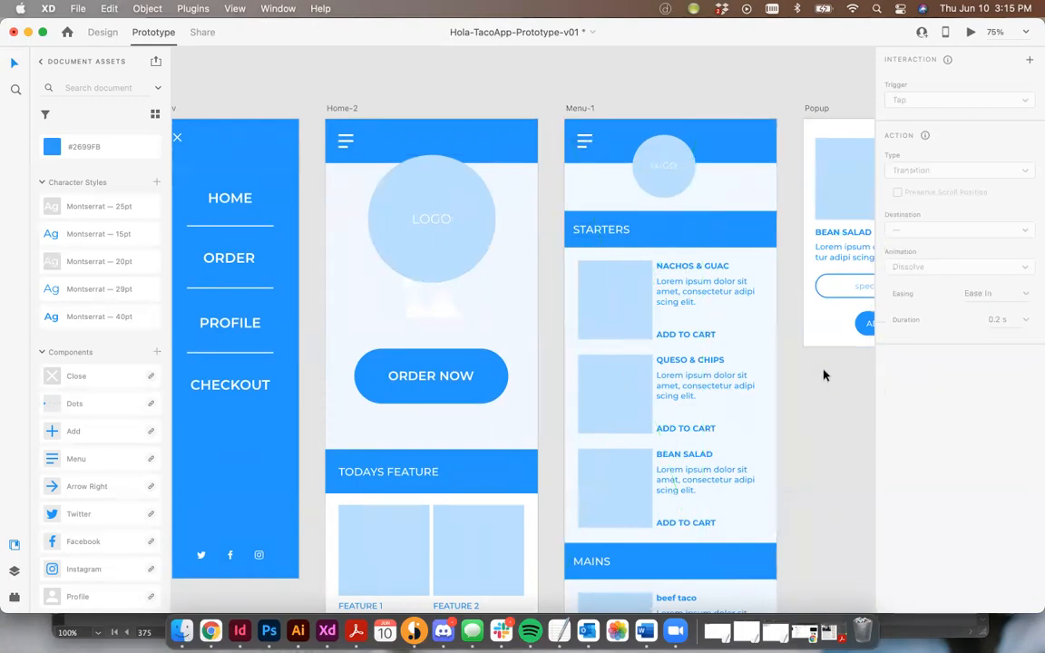
Compare the interaction settings of the menu icons on the Home-2 and Menu-1 artboards.
{"action": "left_click", "coordinate": [346, 141]}
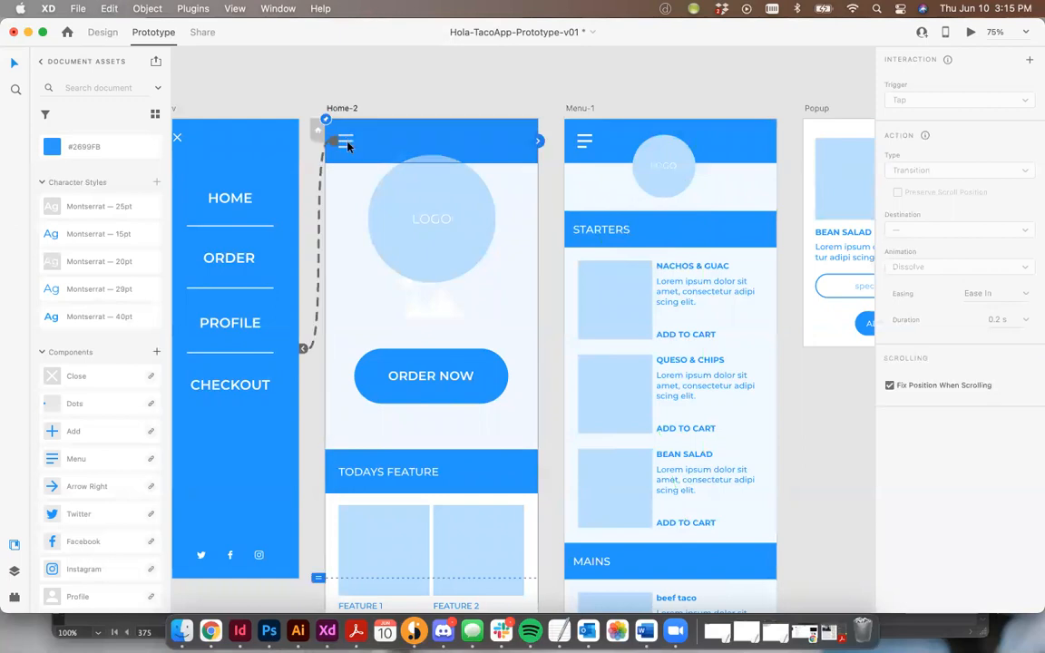
{"action": "left_click", "coordinate": [345, 143]}
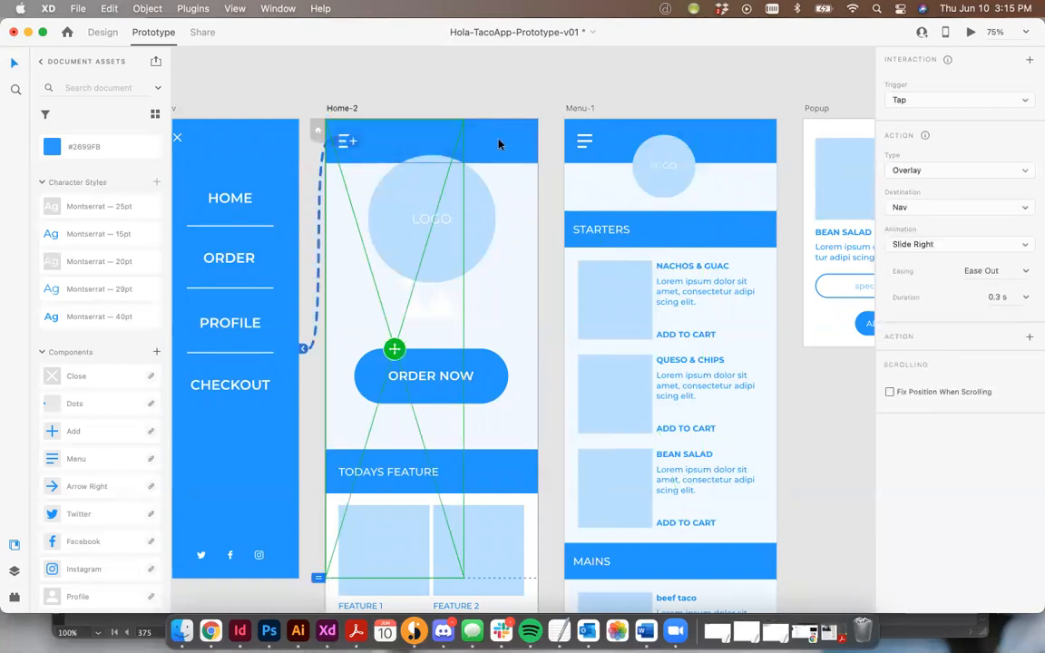
{"action": "key", "text": "Escape"}
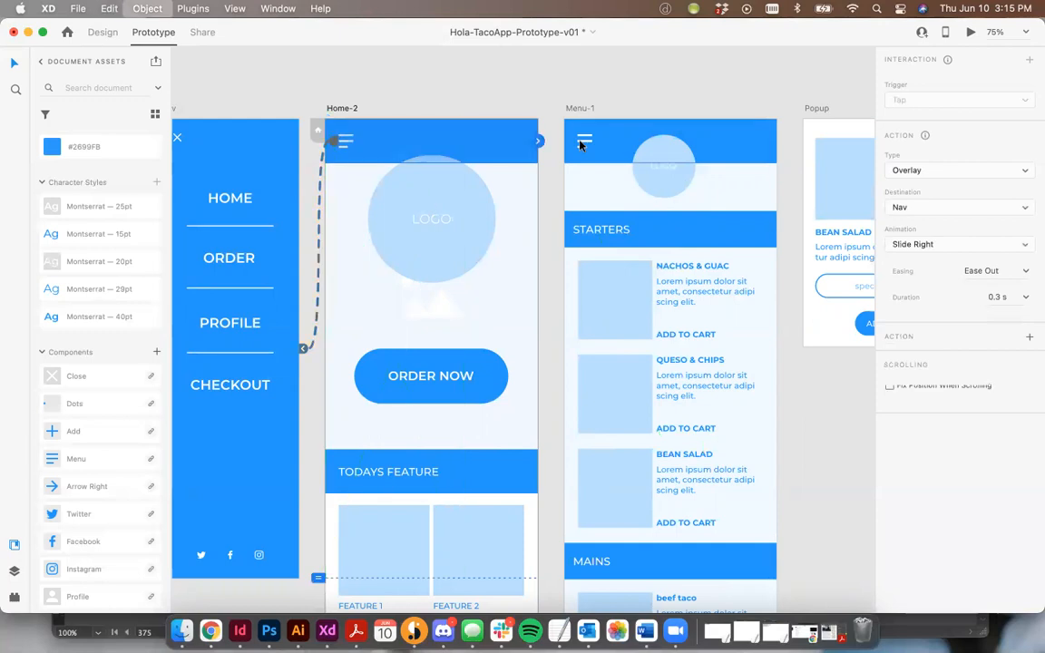
{"action": "left_click", "coordinate": [588, 140]}
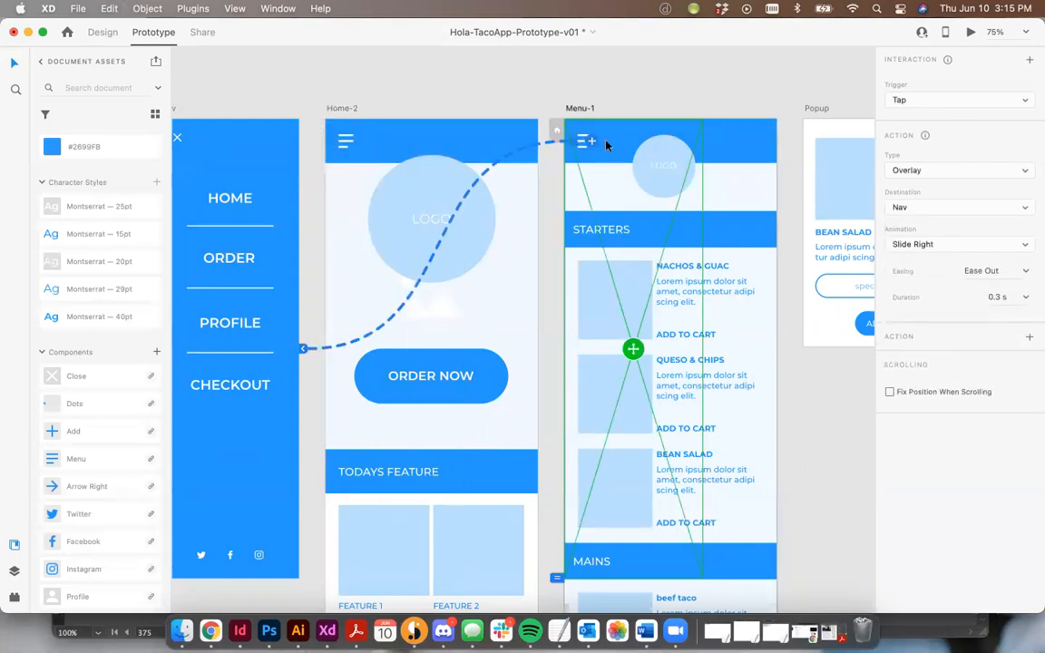
{"action": "key", "text": "Escape"}
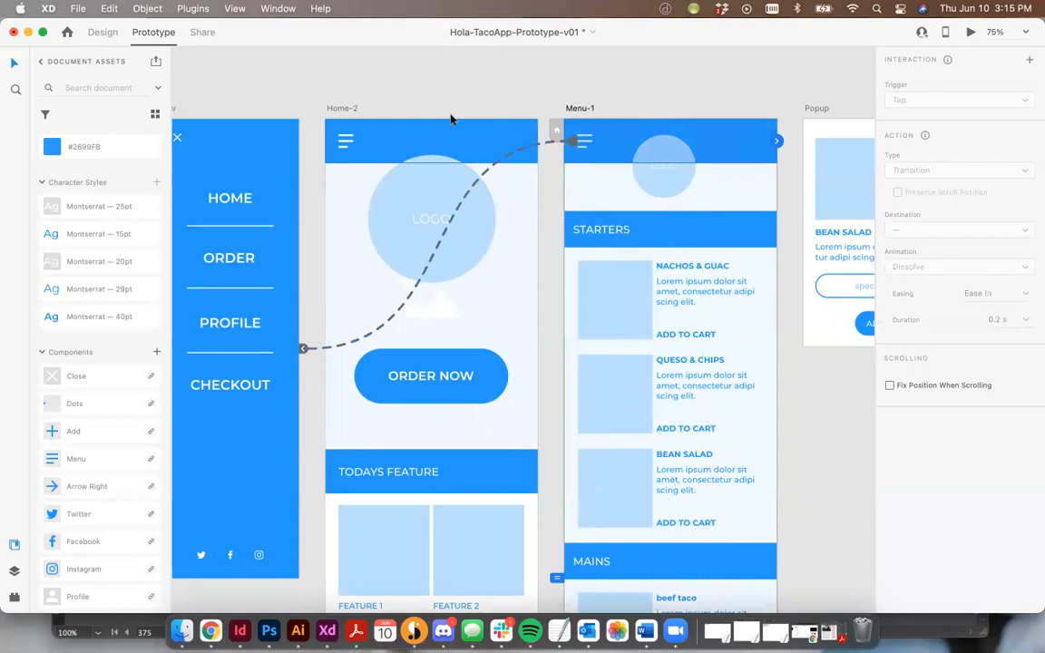
{"action": "left_click", "coordinate": [413, 116]}
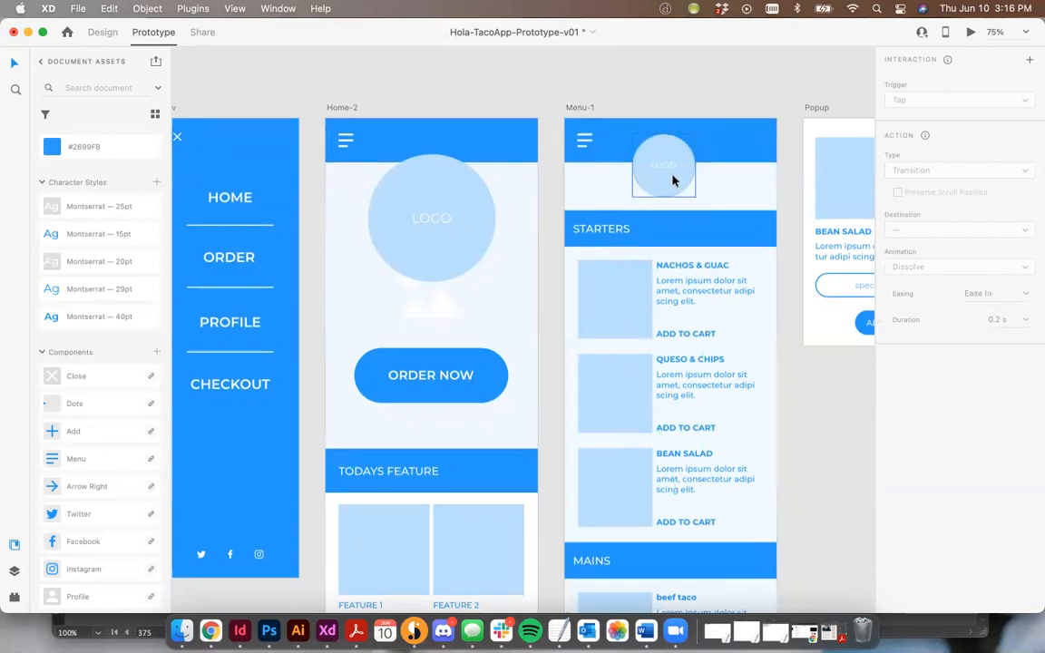
Look over the Menu-1 artboard from its header down to the last item in the MAINS section.
{"action": "scroll", "coordinate": [676, 179], "scroll_direction": "down", "scroll_amount": 5}
{"action": "scroll", "coordinate": [672, 179], "scroll_direction": "up", "scroll_amount": 5}
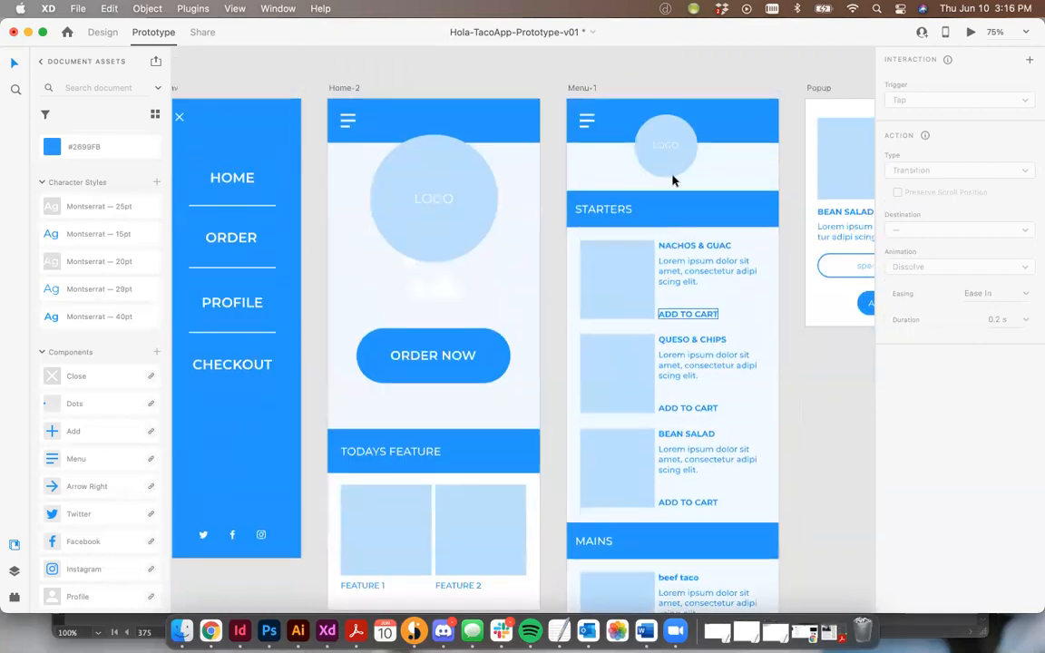
{"action": "left_click", "coordinate": [613, 156]}
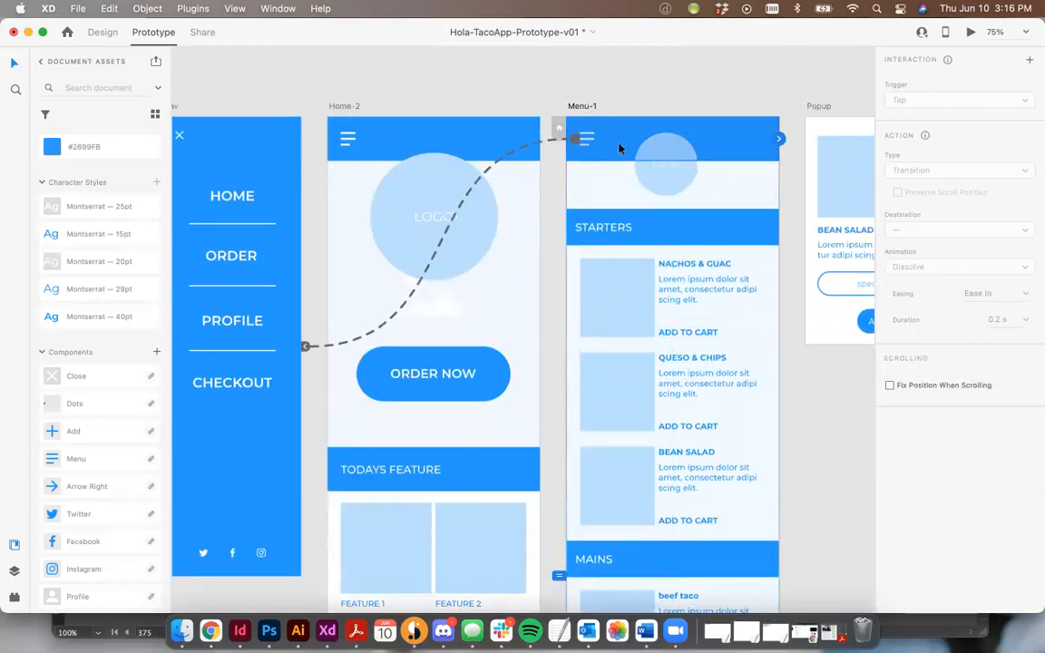
{"action": "scroll", "coordinate": [620, 148], "scroll_direction": "right", "scroll_amount": 2}
{"action": "scroll", "coordinate": [639, 153], "scroll_direction": "down", "scroll_amount": 5}
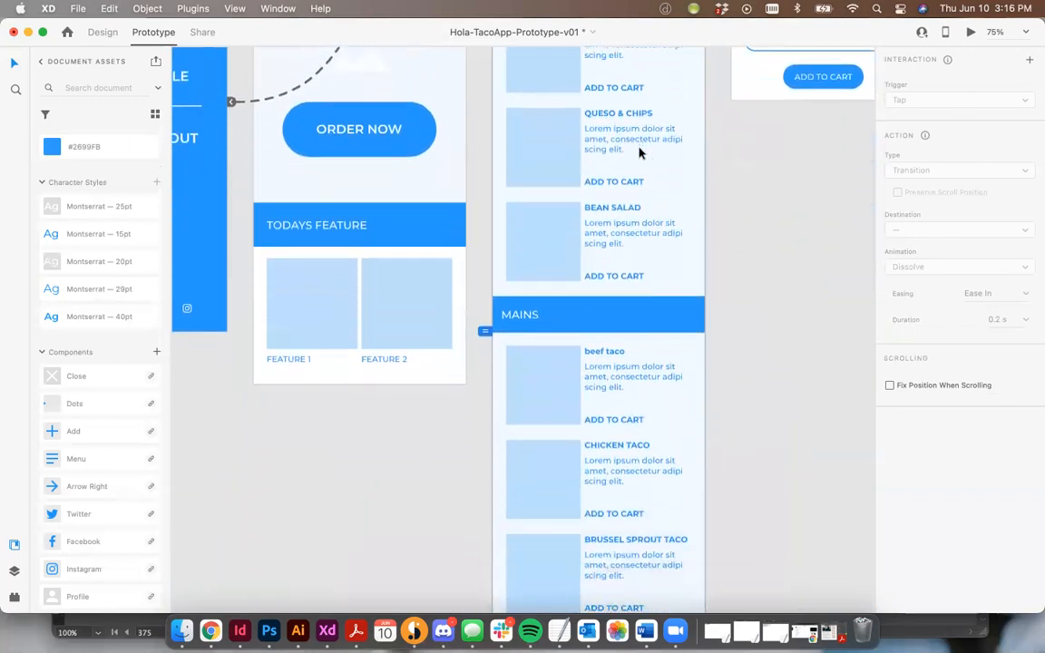
{"action": "scroll", "coordinate": [640, 153], "scroll_direction": "down", "scroll_amount": 5}
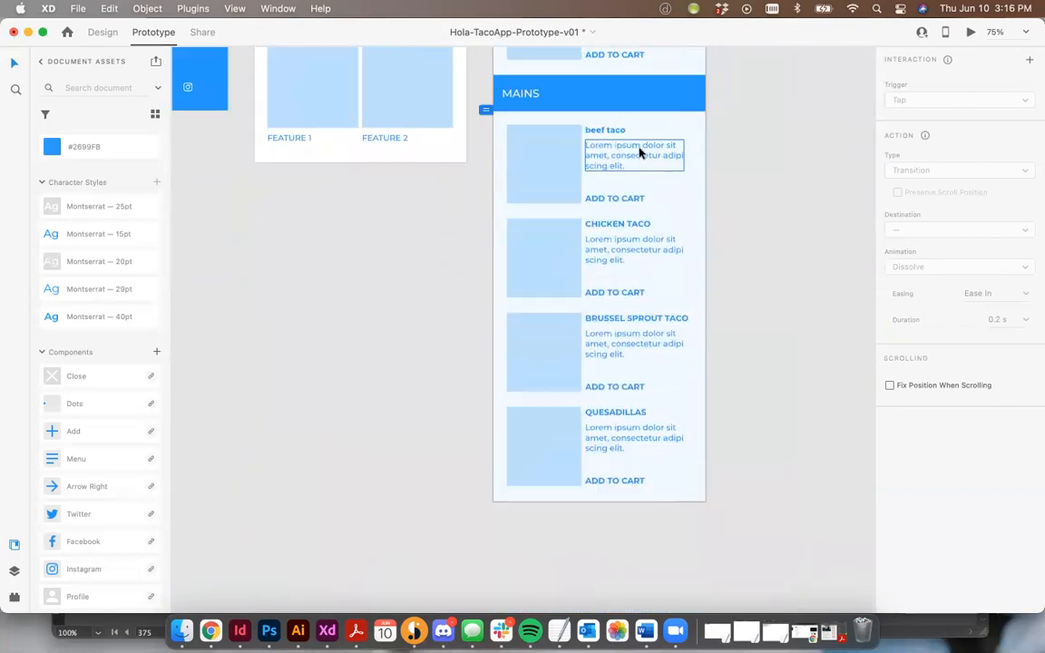
{"action": "scroll", "coordinate": [639, 153], "scroll_direction": "up", "scroll_amount": 10}
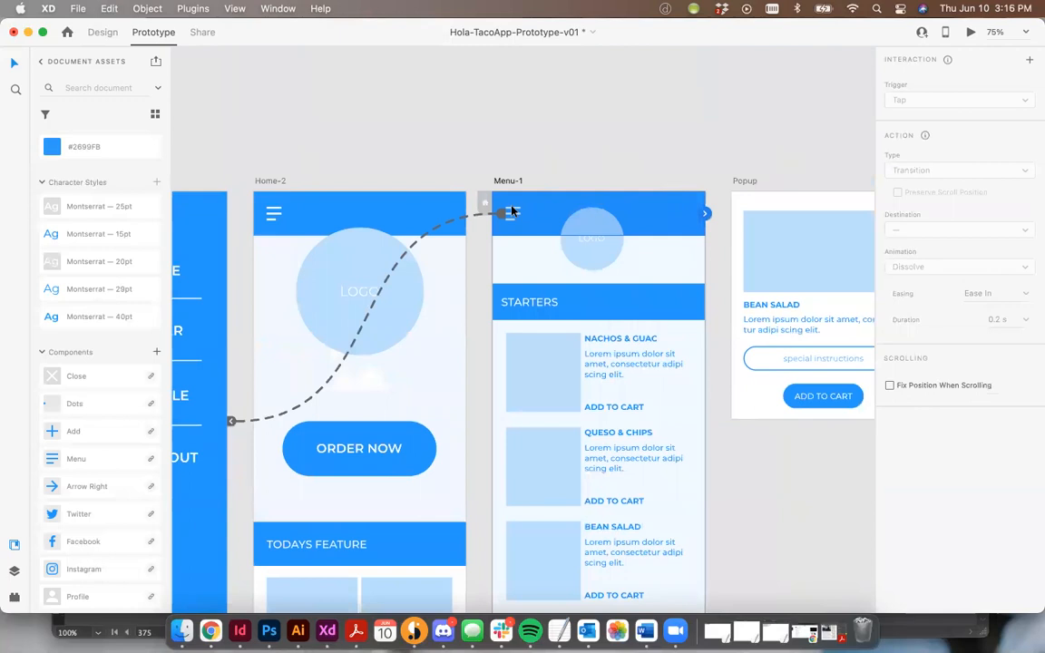
Preview the Menu-1 artboard and check how its header behaves while the page scrolls.
{"action": "left_click", "coordinate": [513, 188]}
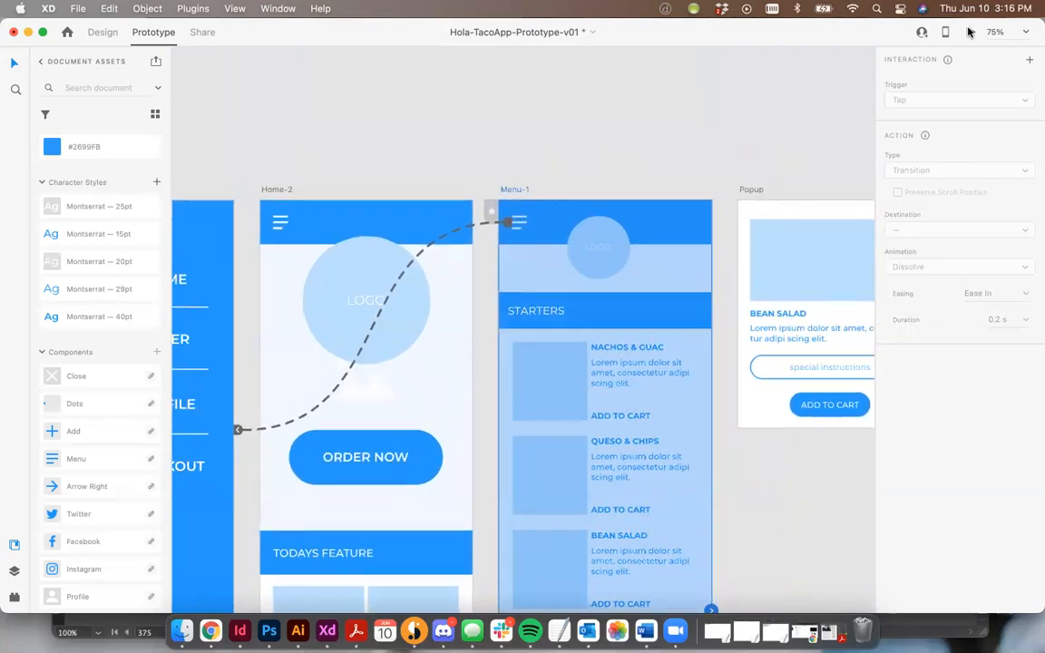
{"action": "left_click", "coordinate": [968, 32]}
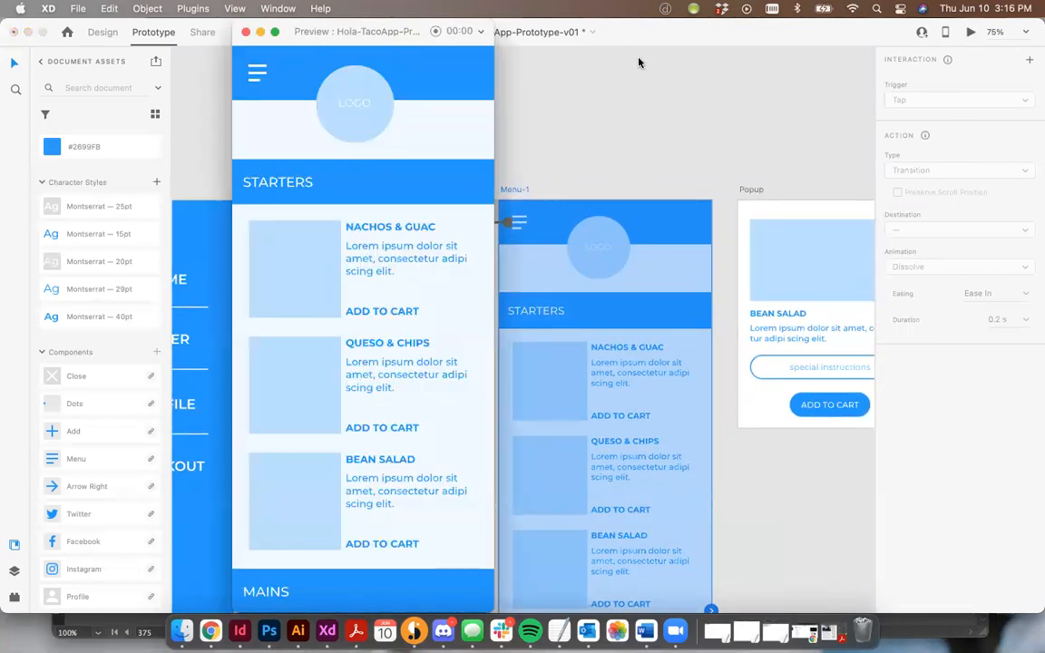
{"action": "scroll", "coordinate": [436, 185], "scroll_direction": "down", "scroll_amount": 10}
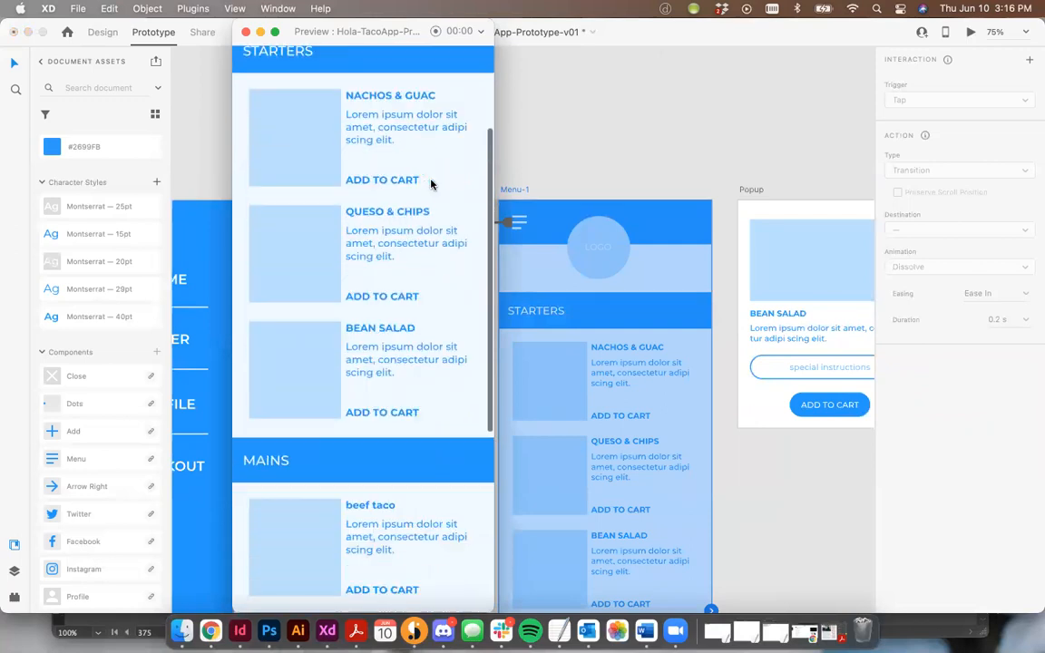
{"action": "scroll", "coordinate": [432, 182], "scroll_direction": "up", "scroll_amount": 10}
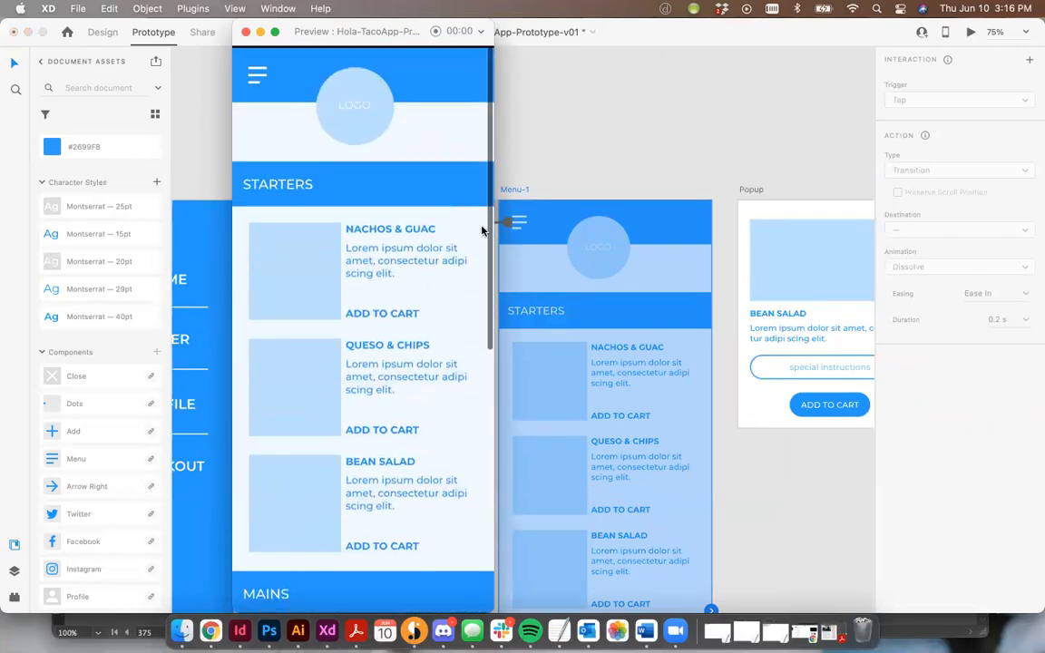
{"action": "left_click", "coordinate": [245, 32]}
Fix the position of the header bars on the Menu-1 and Home-2 artboards when scrolling.
{"action": "left_click", "coordinate": [544, 220]}
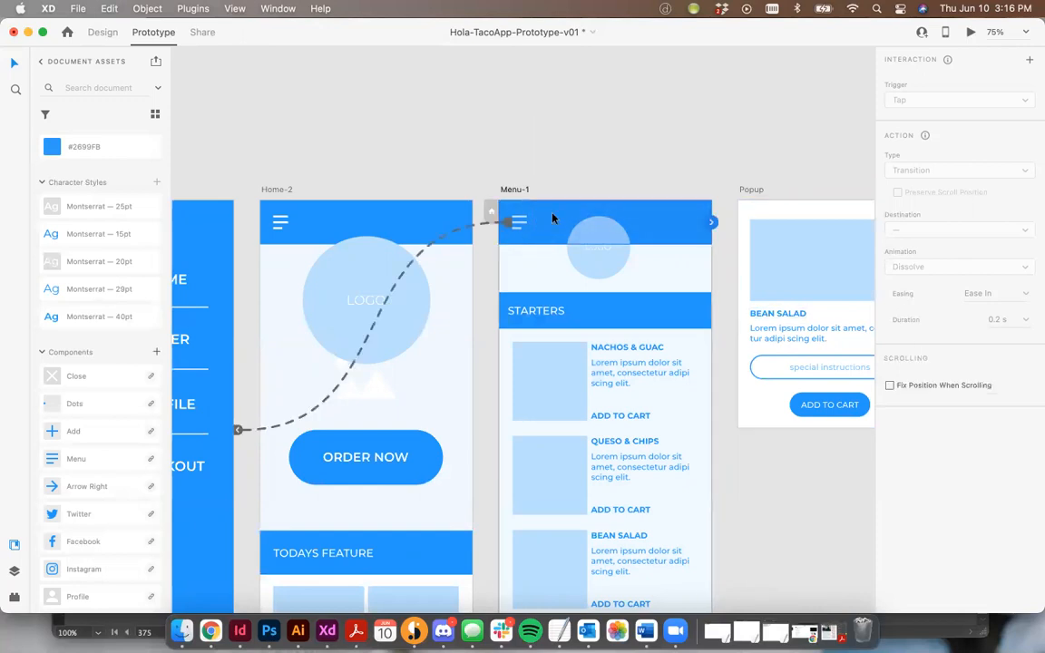
{"action": "left_click", "coordinate": [890, 385]}
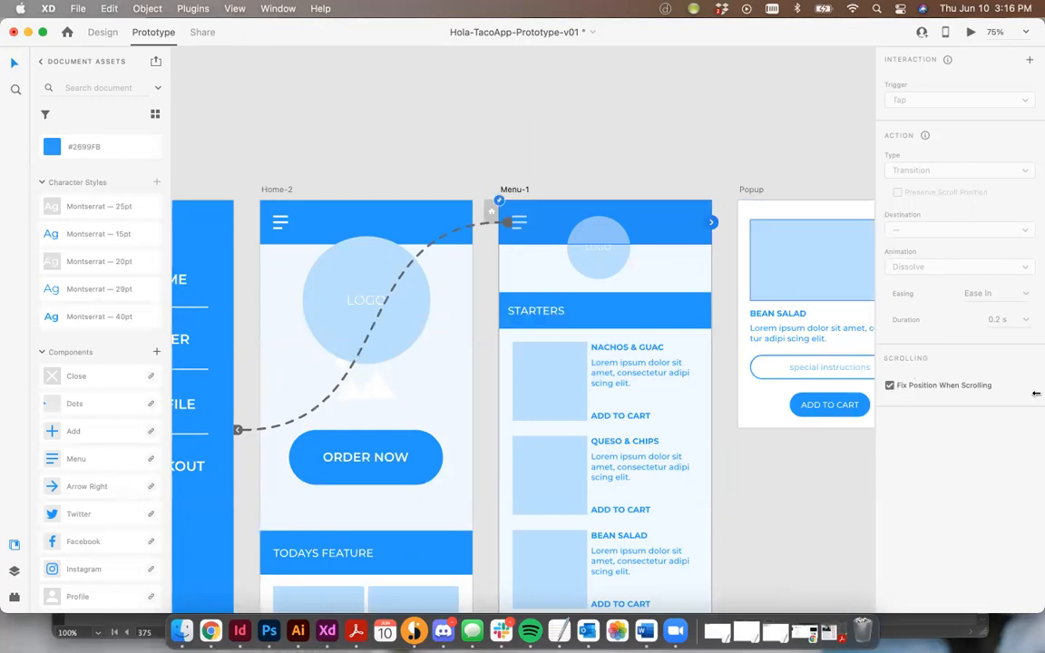
{"action": "left_click", "coordinate": [317, 209]}
{"action": "left_click", "coordinate": [890, 385]}
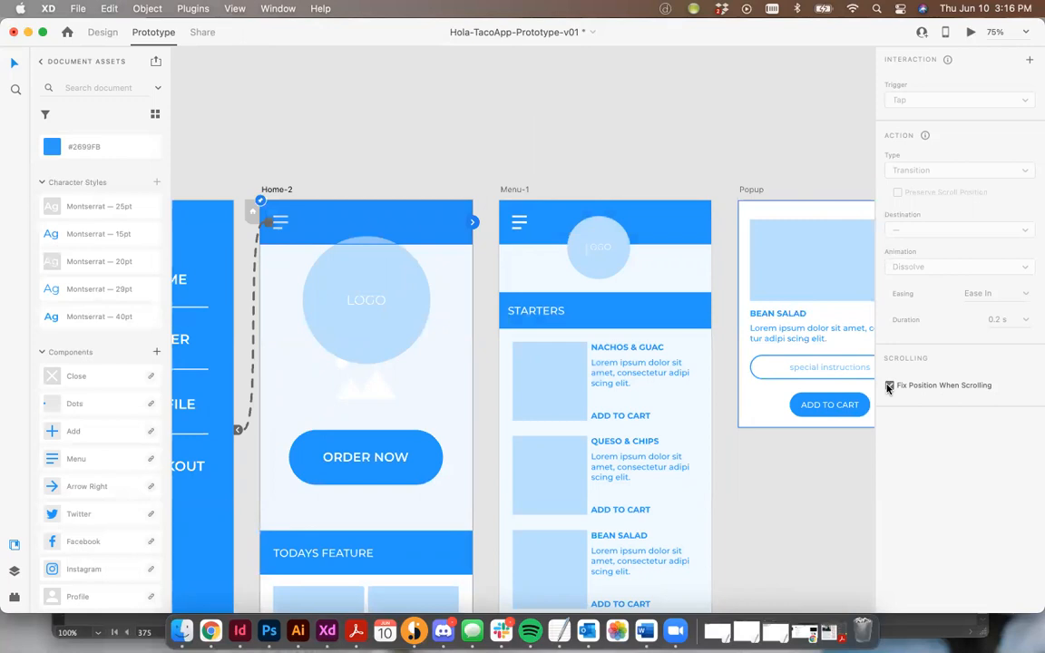
{"action": "scroll", "coordinate": [404, 157], "scroll_direction": "left", "scroll_amount": 3}
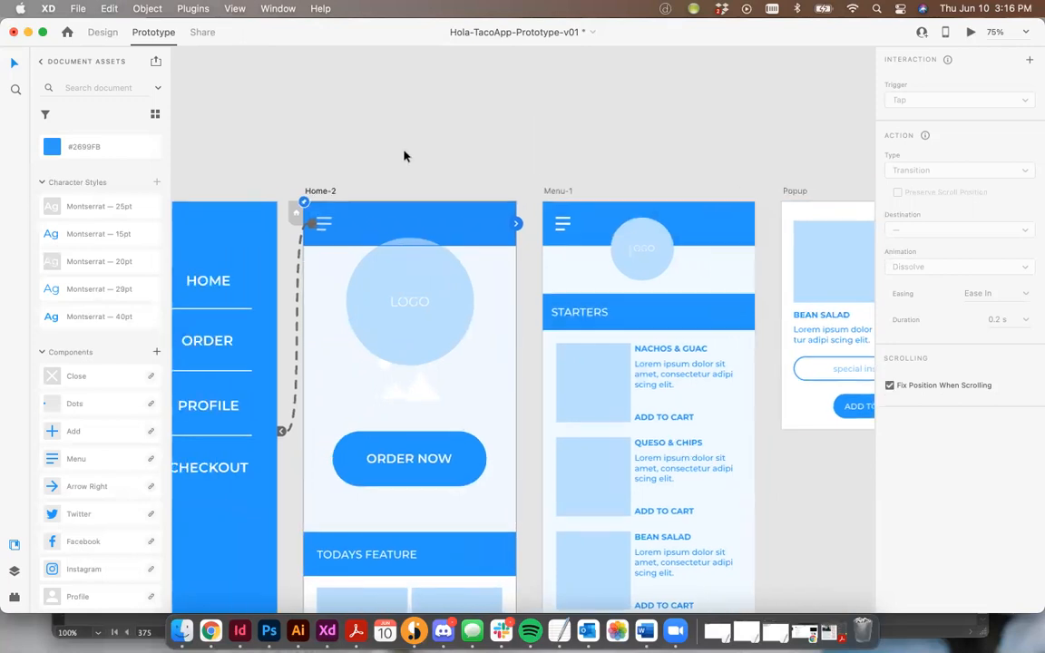
{"action": "left_click", "coordinate": [404, 156]}
Remove the Nav artboard's own tap interaction that returns to the previous artboard.
{"action": "scroll", "coordinate": [422, 154], "scroll_direction": "down", "scroll_amount": 2}
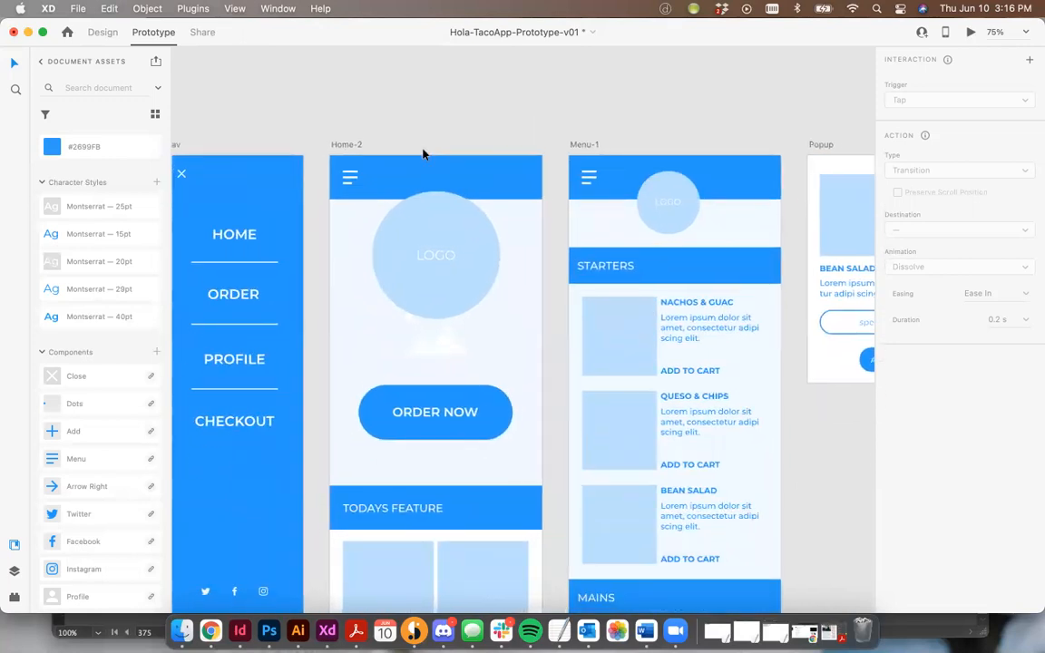
{"action": "scroll", "coordinate": [424, 152], "scroll_direction": "left", "scroll_amount": 2}
{"action": "scroll", "coordinate": [408, 147], "scroll_direction": "down", "scroll_amount": 2}
{"action": "scroll", "coordinate": [265, 211], "scroll_direction": "up", "scroll_amount": 1}
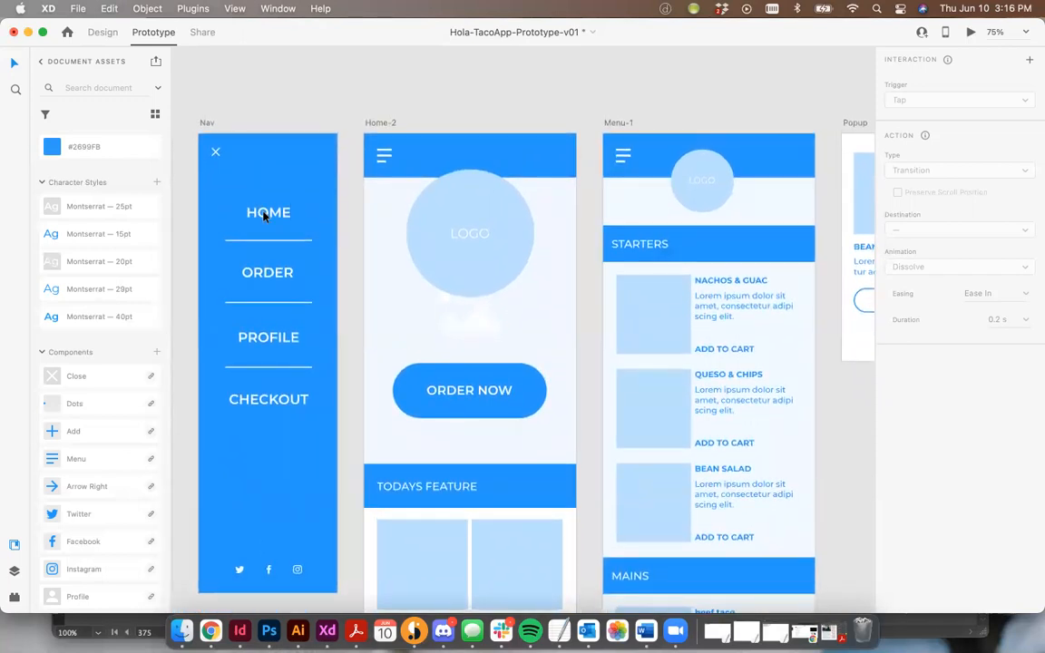
{"action": "scroll", "coordinate": [349, 212], "scroll_direction": "down", "scroll_amount": 2}
{"action": "left_click", "coordinate": [281, 234]}
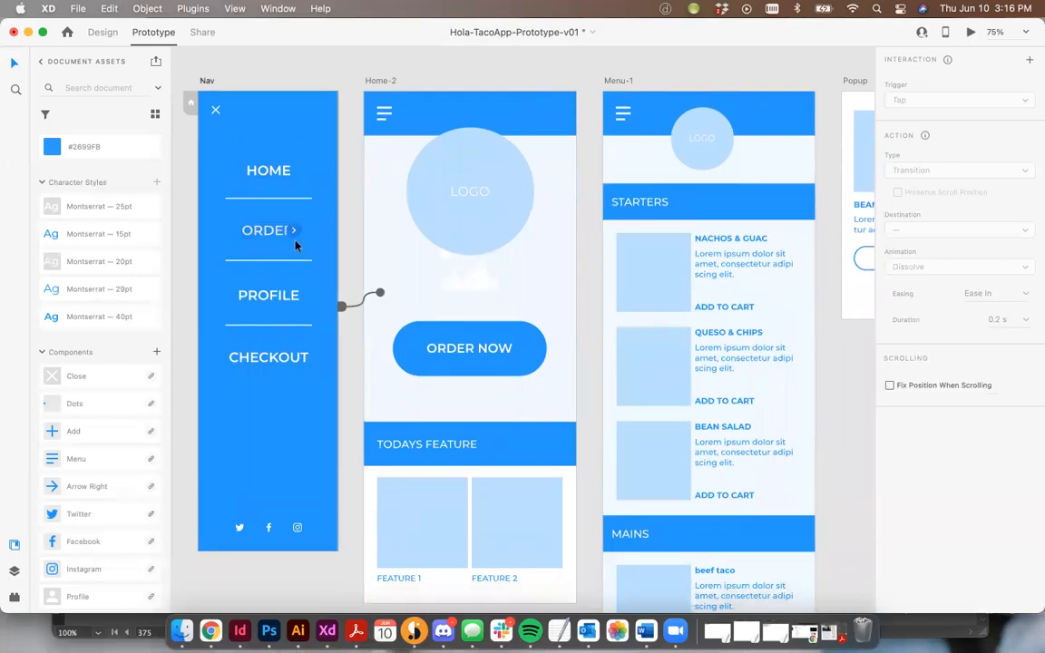
{"action": "left_click", "coordinate": [348, 312]}
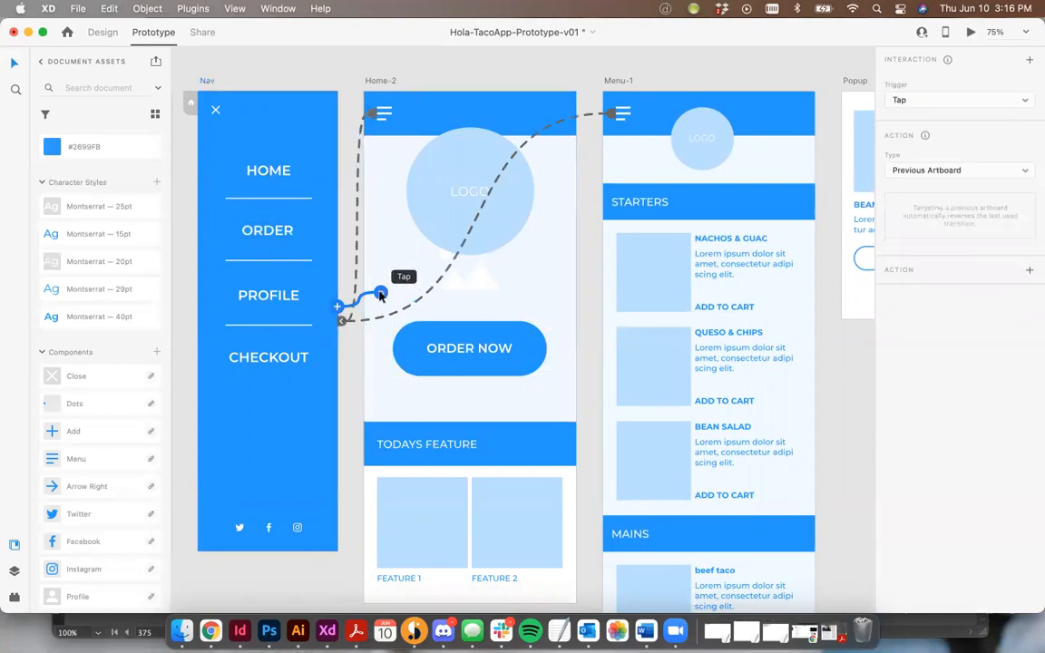
{"action": "left_click", "coordinate": [344, 314]}
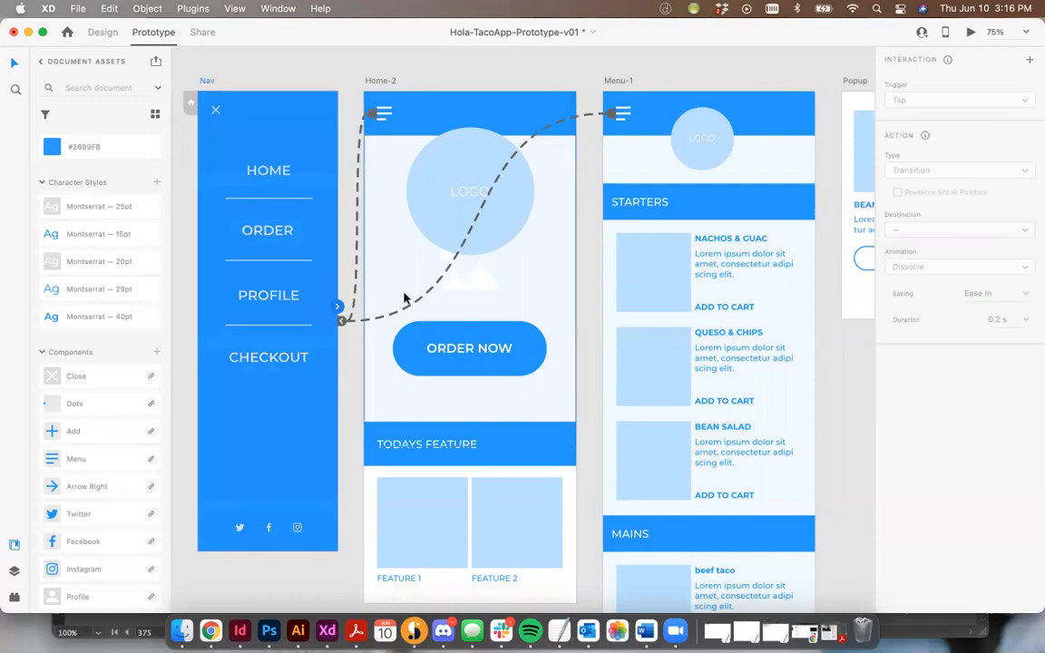
Link the Nav artboard's ORDER item to Menu-1 and its HOME item to Home-2 as tap Transitions.
{"action": "left_click", "coordinate": [266, 239]}
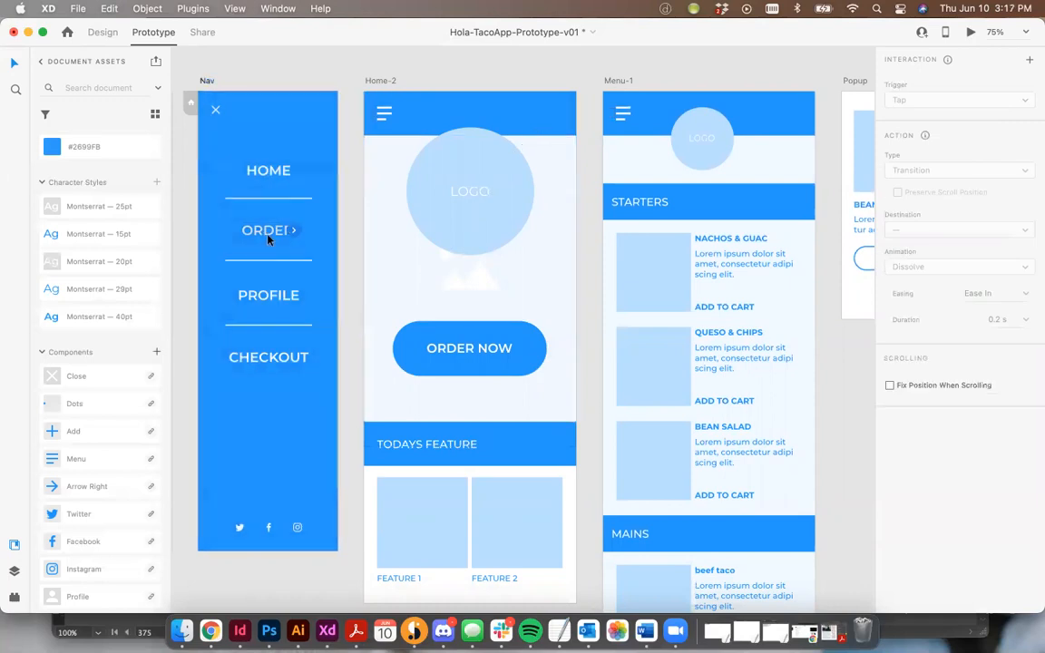
{"action": "left_click_drag", "start_coordinate": [334, 197], "coordinate": [313, 229]}
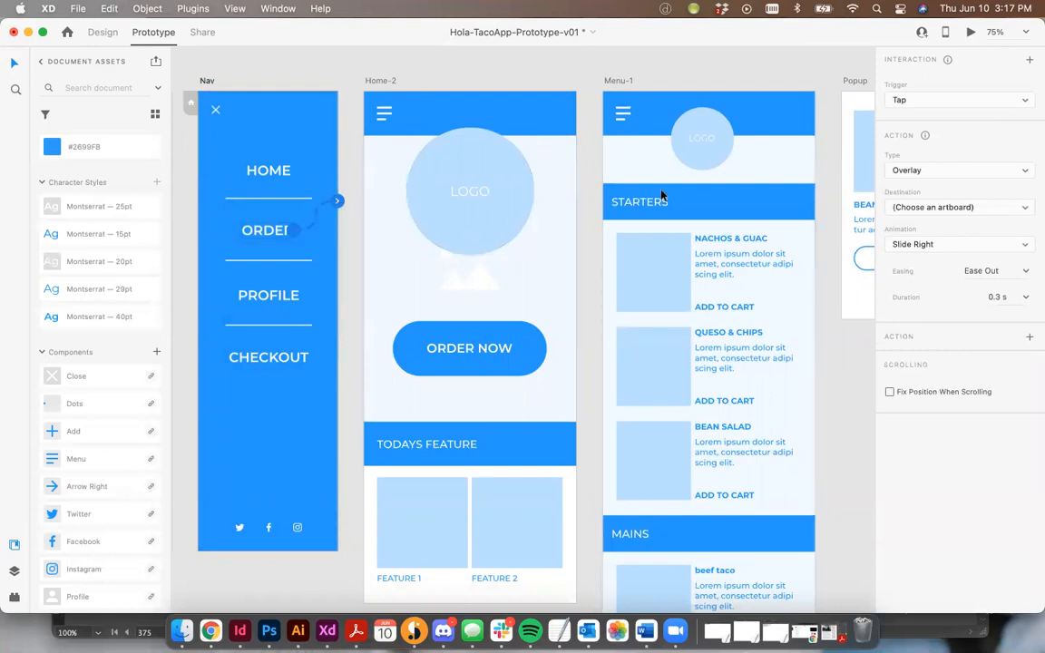
{"action": "left_click", "coordinate": [943, 171]}
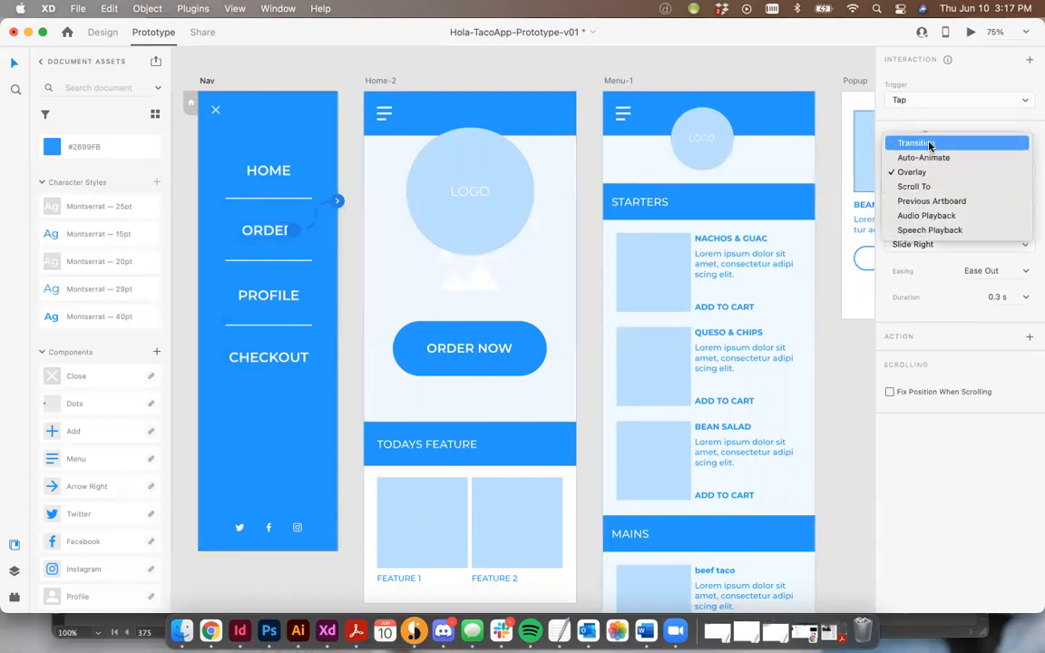
{"action": "left_click", "coordinate": [929, 144]}
{"action": "left_click_drag", "start_coordinate": [338, 200], "coordinate": [643, 157]}
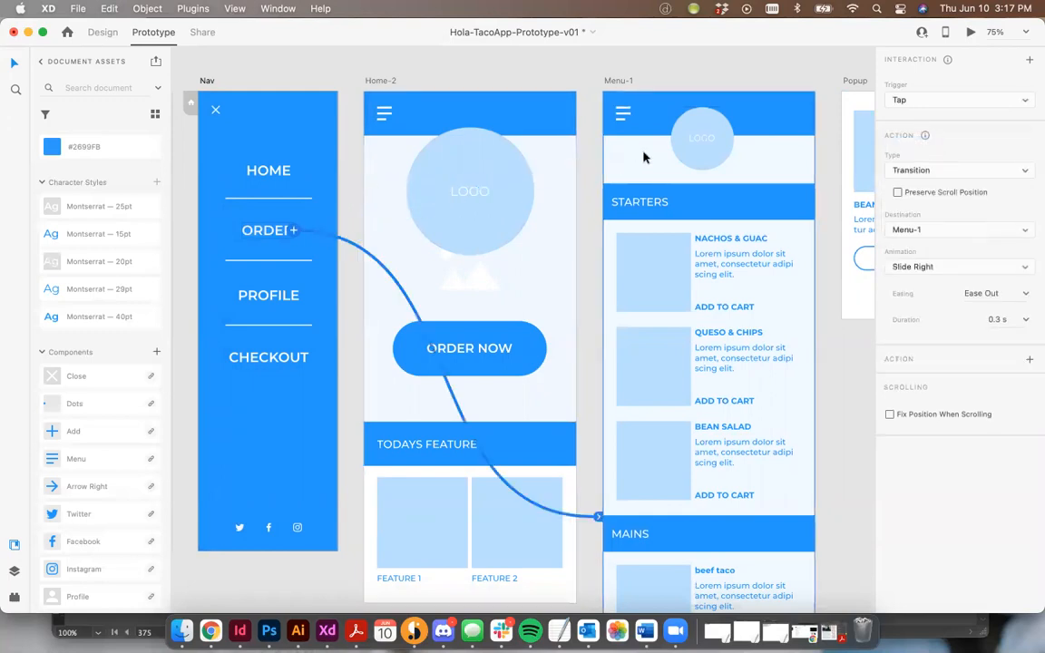
{"action": "left_click", "coordinate": [345, 172]}
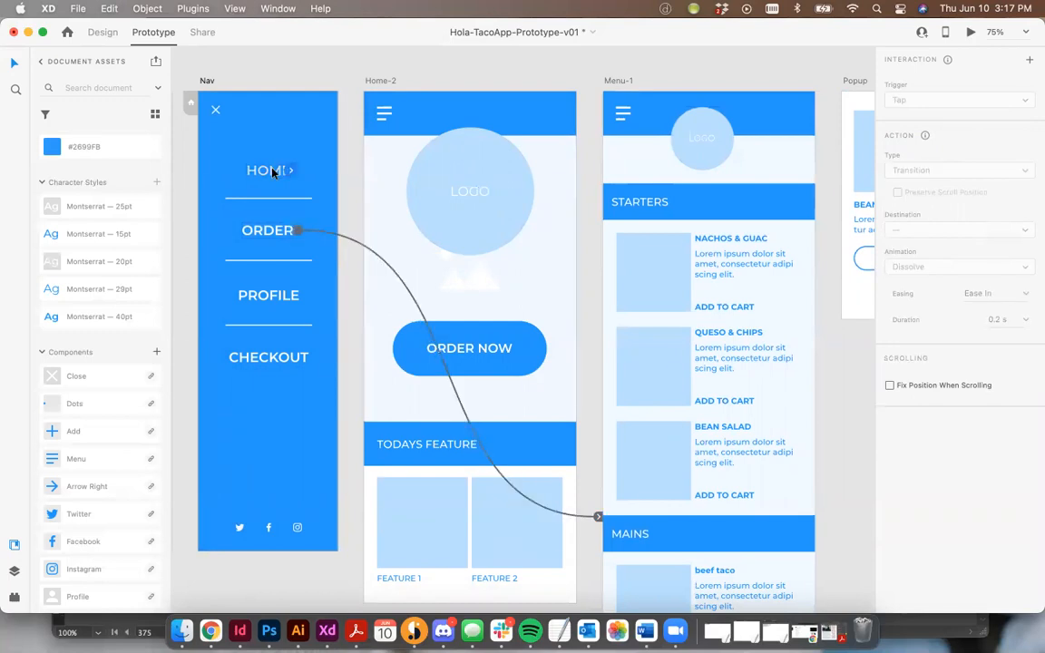
{"action": "left_click_drag", "start_coordinate": [293, 171], "coordinate": [439, 184]}
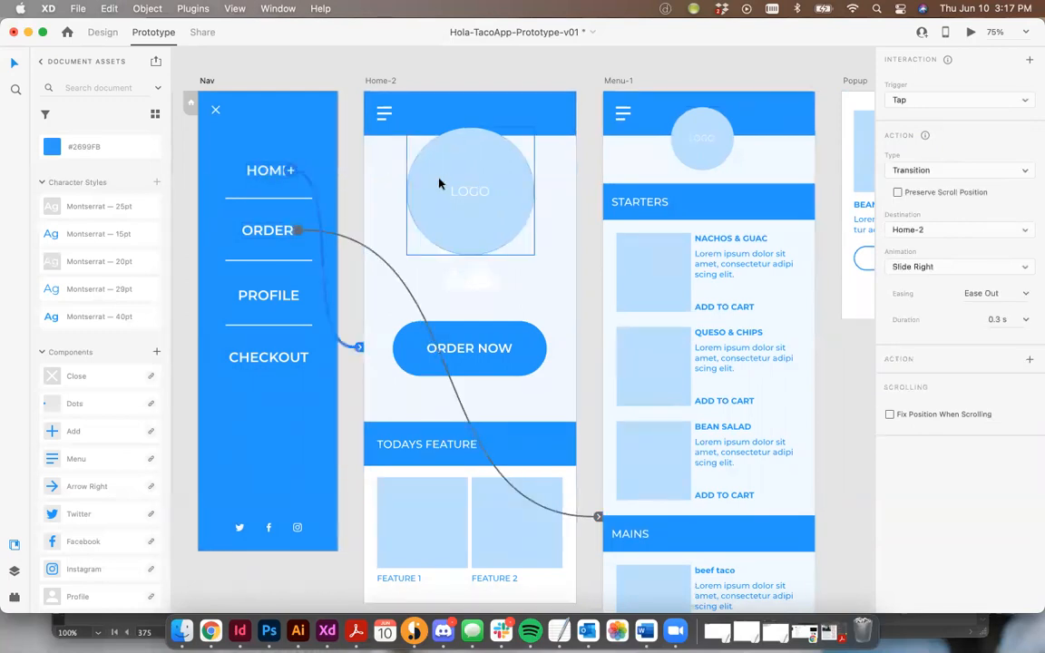
Link ADD TO CART under NACHOS & GUAC to Popup as a Dissolve overlay positioned over the starter items.
{"action": "scroll", "coordinate": [447, 184], "scroll_direction": "right", "scroll_amount": 10}
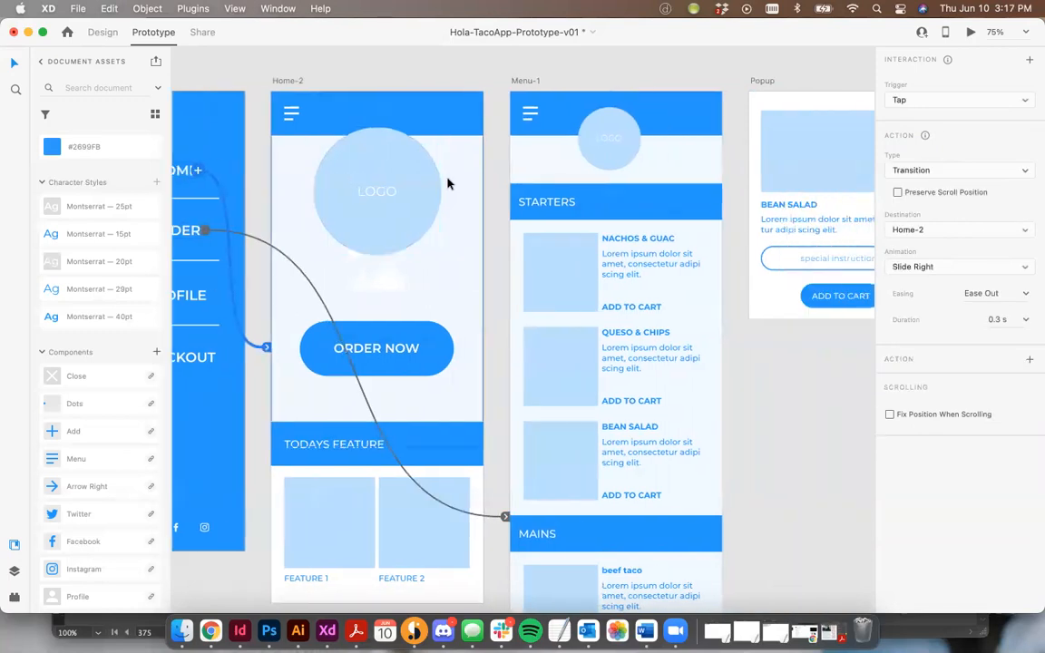
{"action": "scroll", "coordinate": [447, 184], "scroll_direction": "right", "scroll_amount": 7}
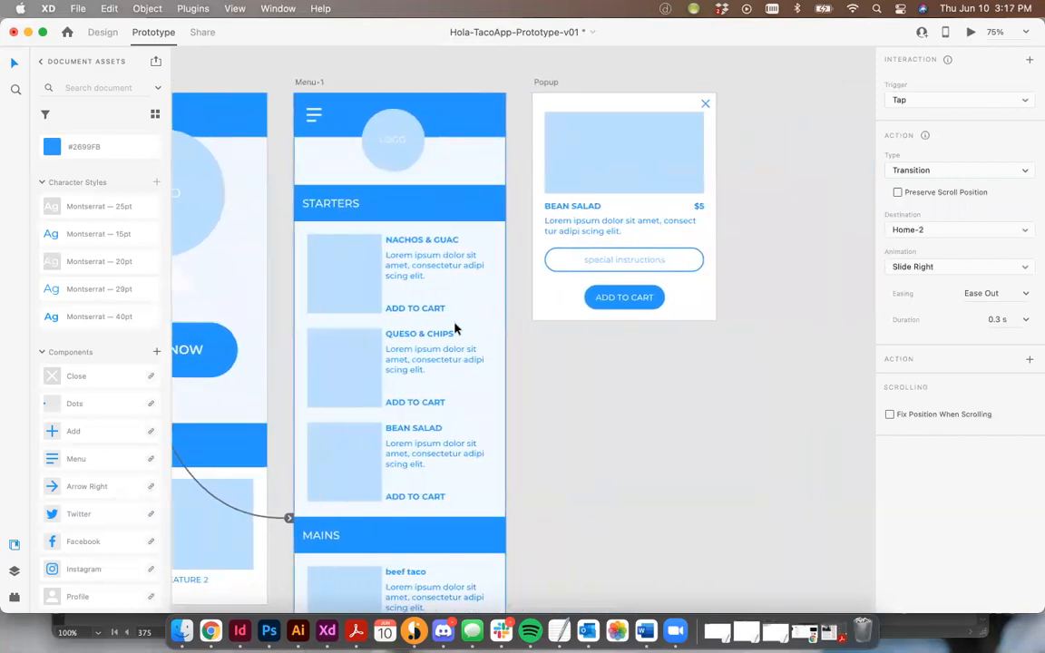
{"action": "left_click", "coordinate": [404, 309]}
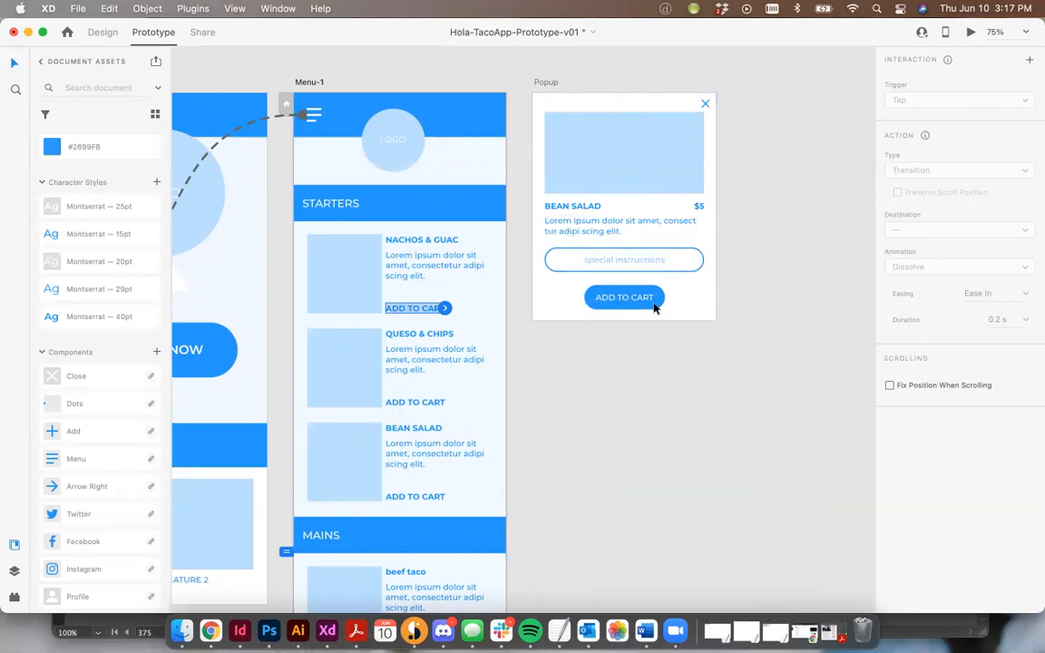
{"action": "left_click_drag", "start_coordinate": [446, 309], "coordinate": [563, 162]}
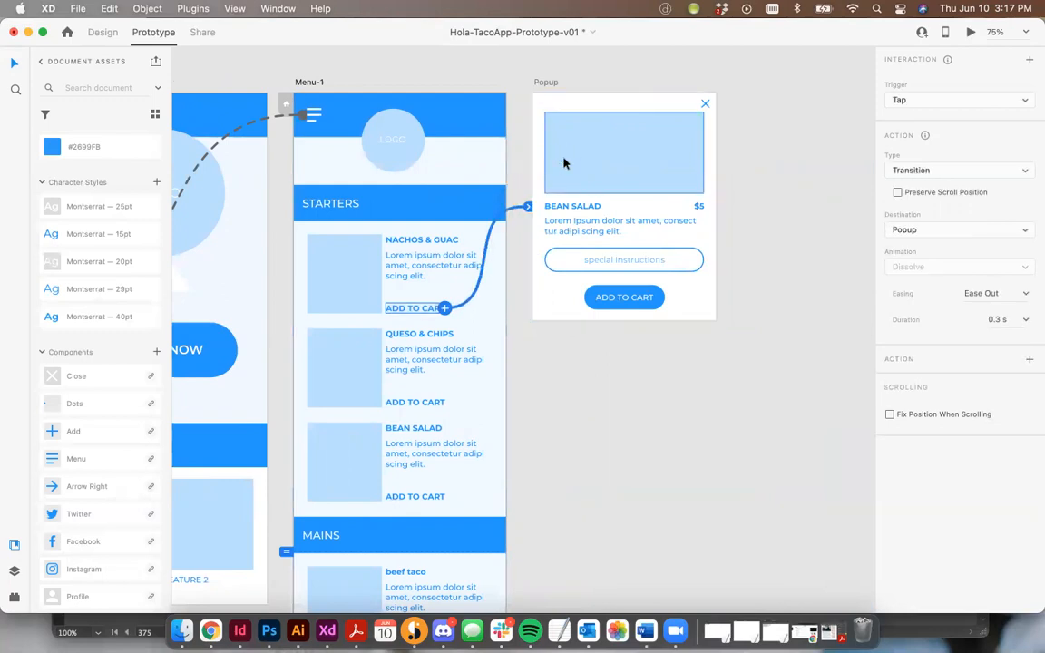
{"action": "left_click", "coordinate": [929, 171]}
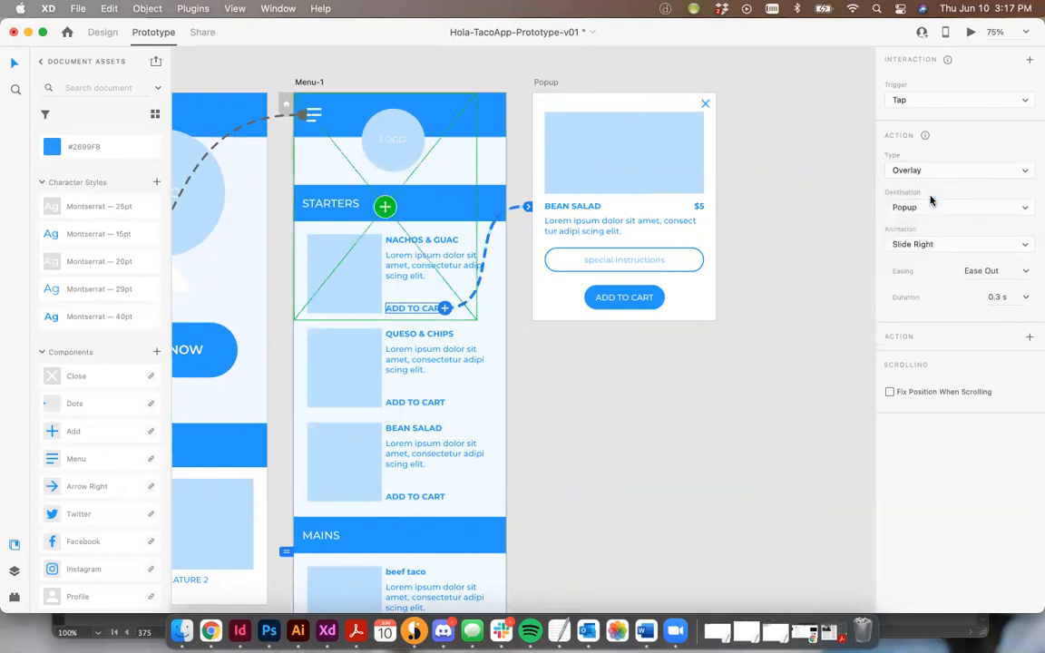
{"action": "left_click", "coordinate": [905, 247]}
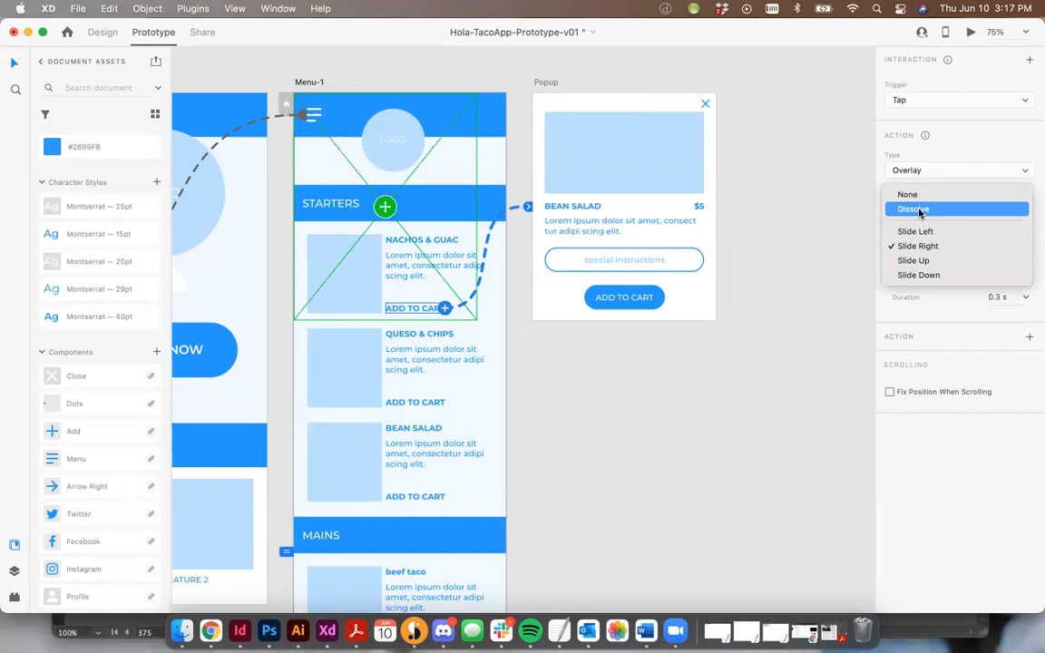
{"action": "left_click", "coordinate": [915, 209]}
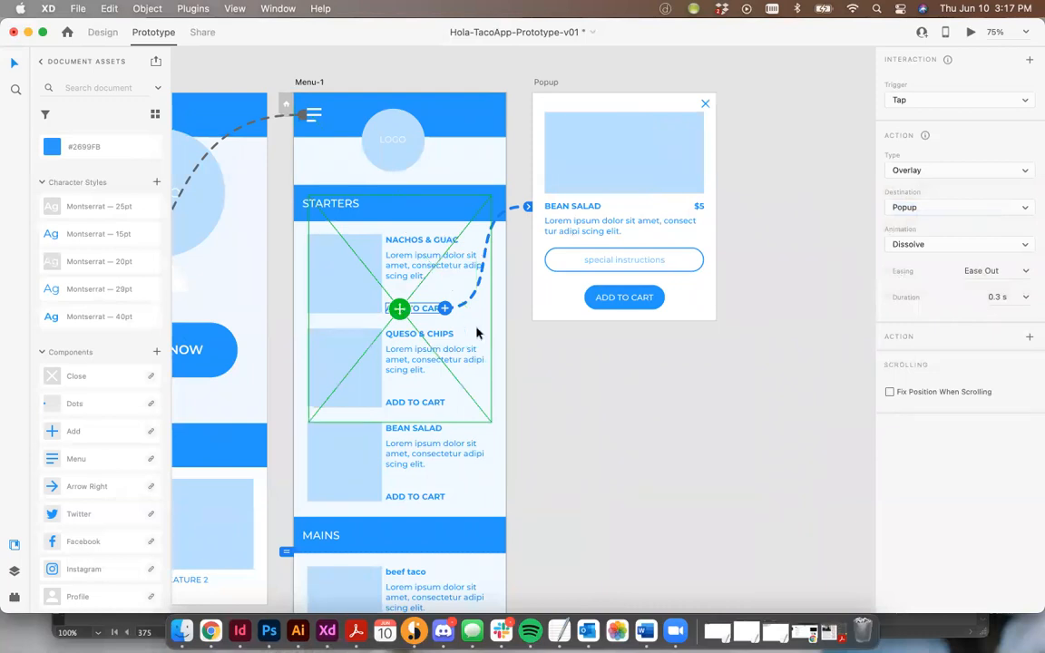
Link the ADD TO CART texts under QUESO & CHIPS and BEAN SALAD to the Popup artboard as Dissolve overlays.
{"action": "left_click", "coordinate": [443, 404]}
{"action": "left_click_drag", "start_coordinate": [445, 404], "coordinate": [542, 209]}
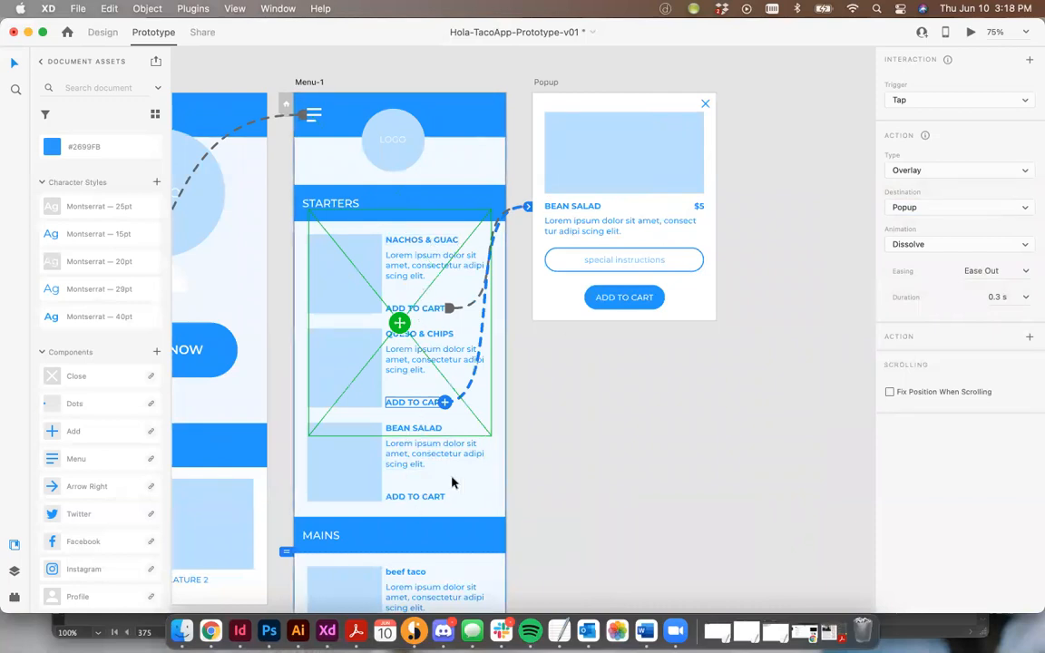
{"action": "left_click", "coordinate": [420, 502]}
{"action": "left_click_drag", "start_coordinate": [444, 498], "coordinate": [559, 179]}
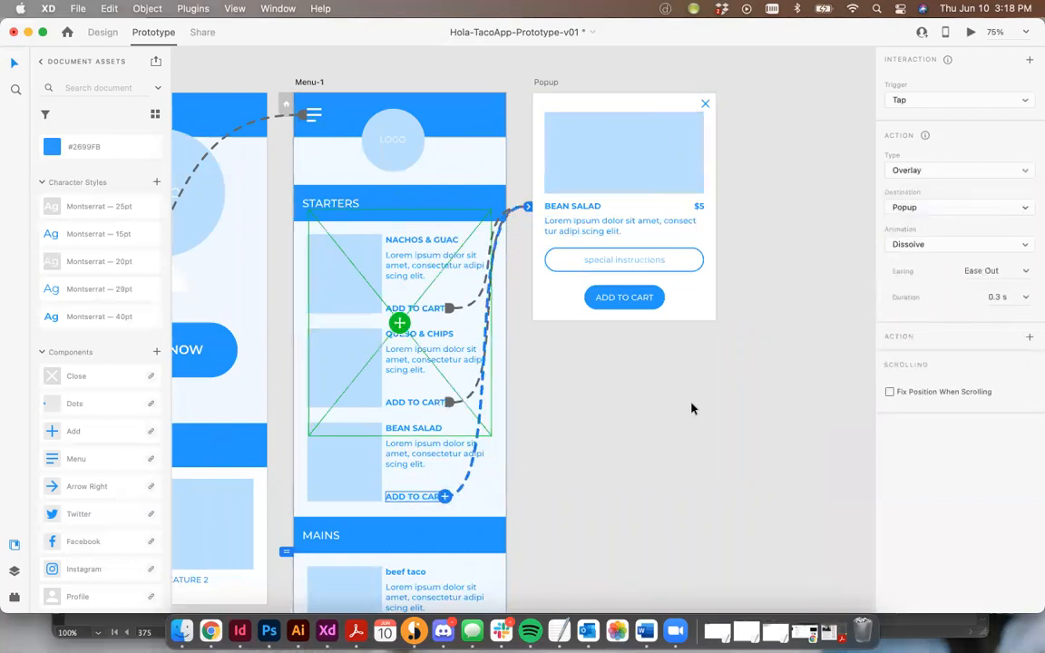
{"action": "scroll", "coordinate": [691, 408], "scroll_direction": "down", "scroll_amount": 10}
{"action": "scroll", "coordinate": [691, 408], "scroll_direction": "up", "scroll_amount": 5}
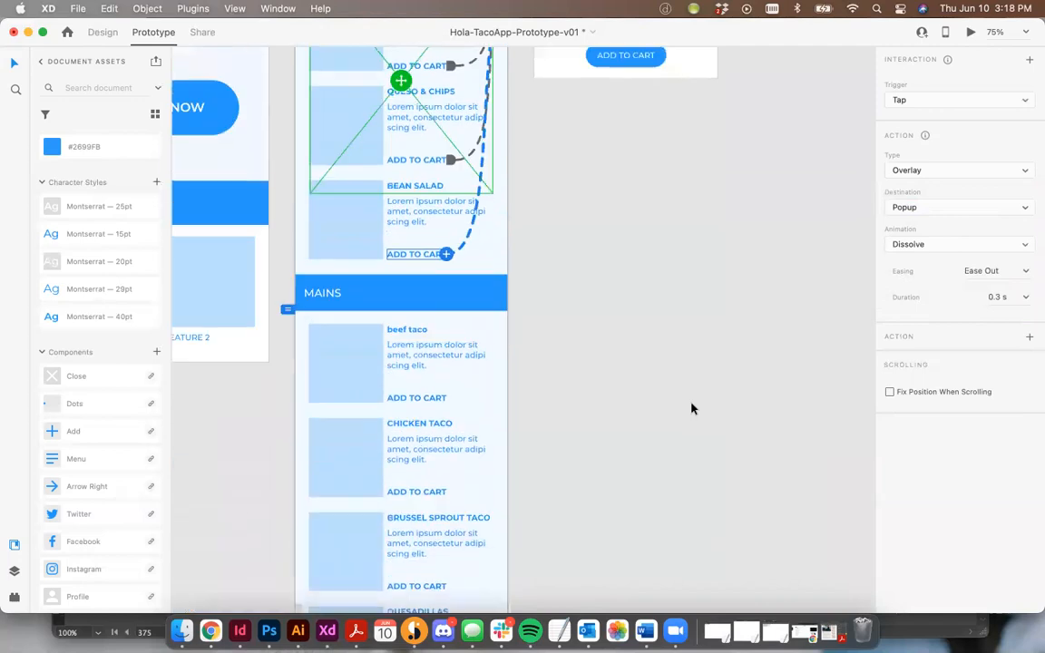
{"action": "scroll", "coordinate": [691, 408], "scroll_direction": "up", "scroll_amount": 3}
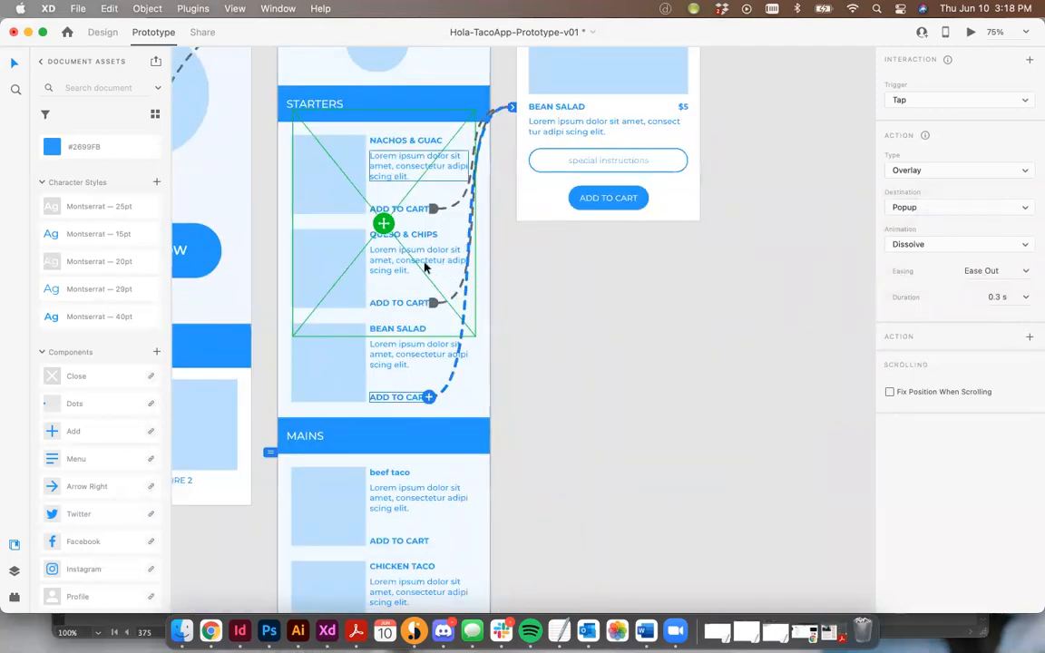
Link the ORDER NOW button on Home-2 to Menu-1 as a tap Transition with the Dissolve animation.
{"action": "scroll", "coordinate": [665, 332], "scroll_direction": "left", "scroll_amount": 5}
{"action": "scroll", "coordinate": [665, 331], "scroll_direction": "up", "scroll_amount": 3}
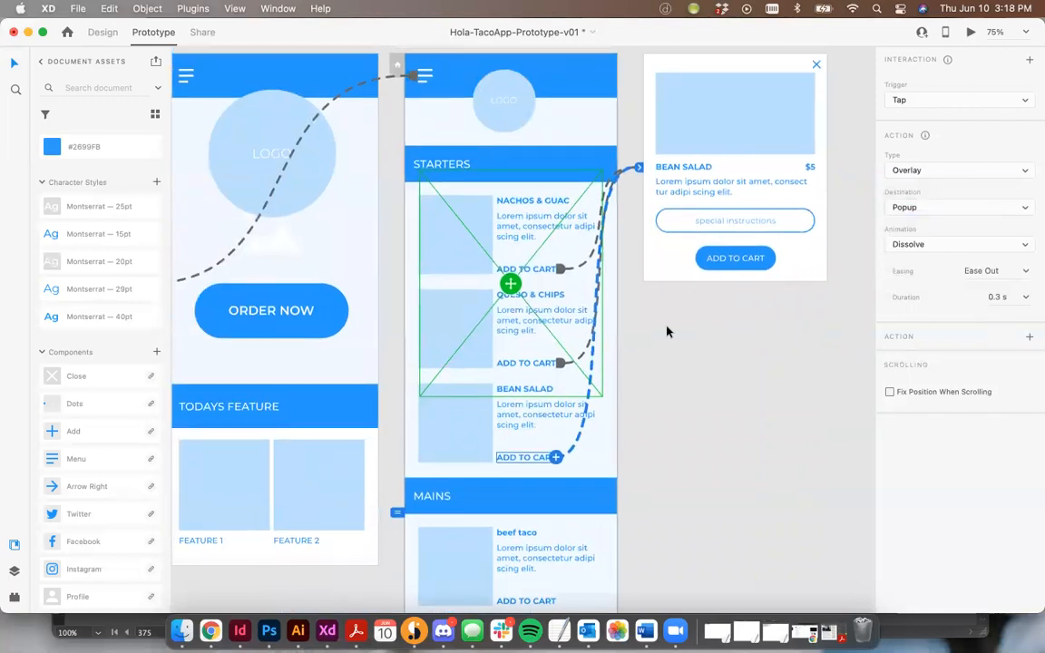
{"action": "scroll", "coordinate": [667, 331], "scroll_direction": "up", "scroll_amount": 3}
{"action": "scroll", "coordinate": [668, 330], "scroll_direction": "left", "scroll_amount": 10}
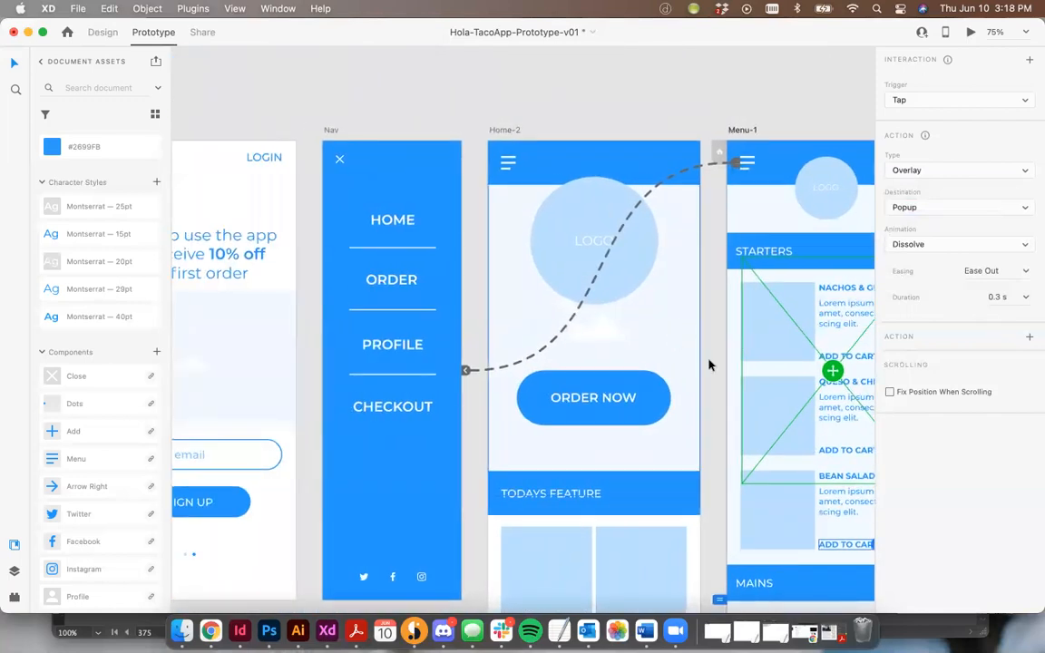
{"action": "scroll", "coordinate": [514, 315], "scroll_direction": "right", "scroll_amount": 8}
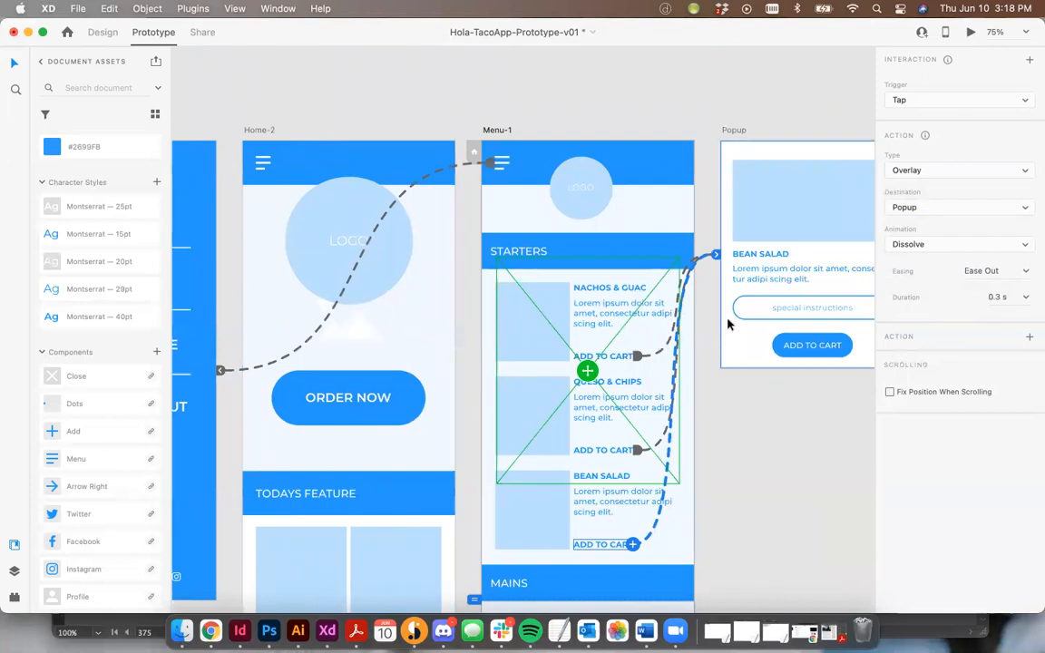
{"action": "left_click", "coordinate": [401, 390]}
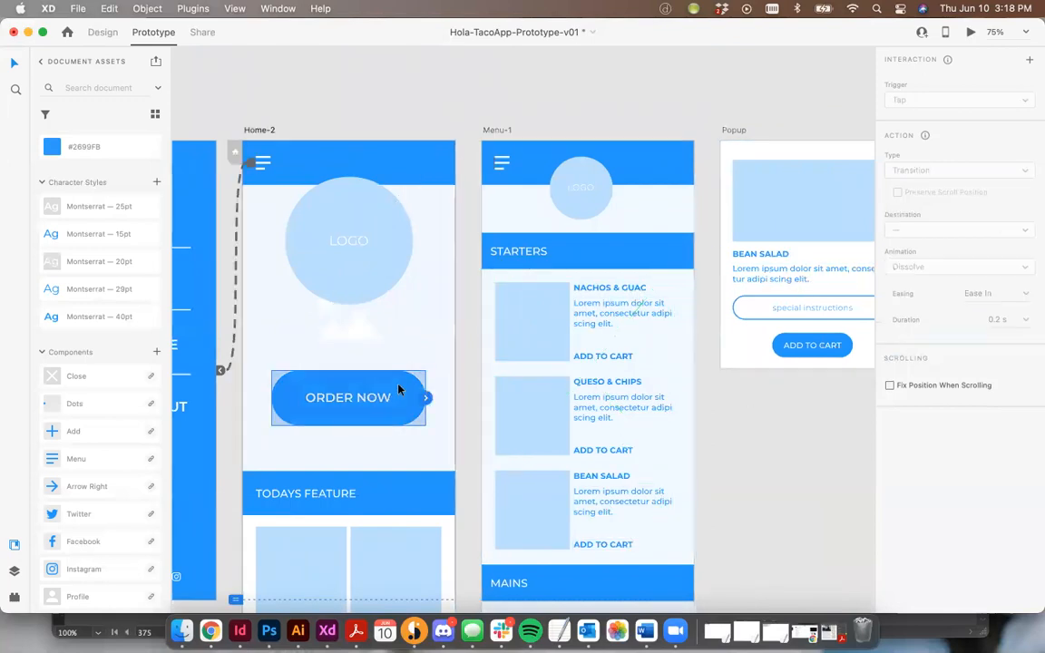
{"action": "left_click", "coordinate": [427, 403]}
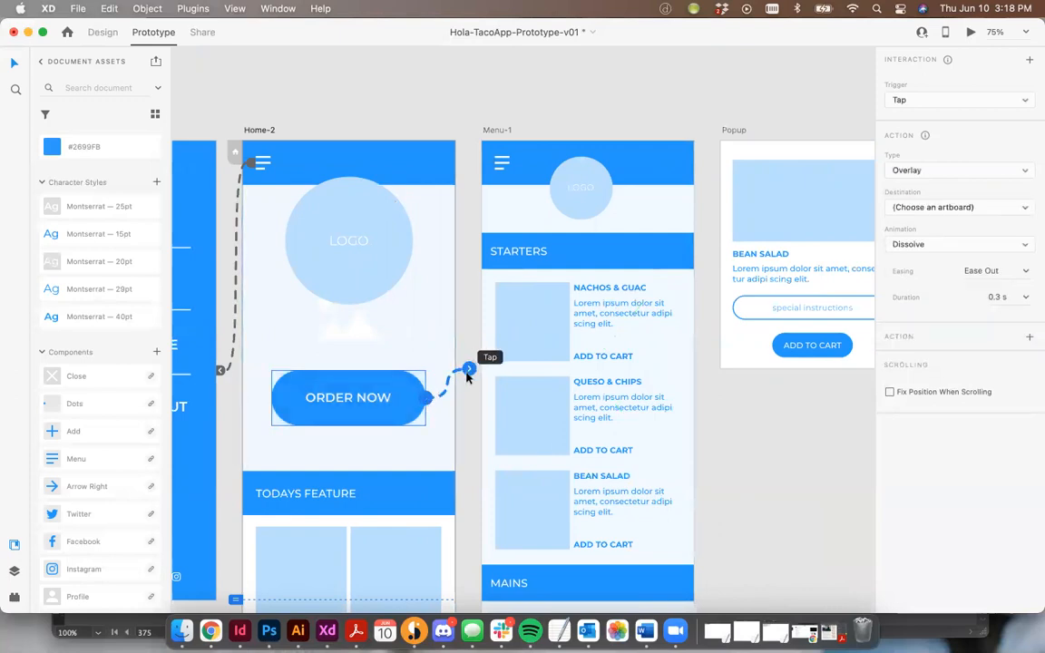
{"action": "left_click", "coordinate": [919, 170]}
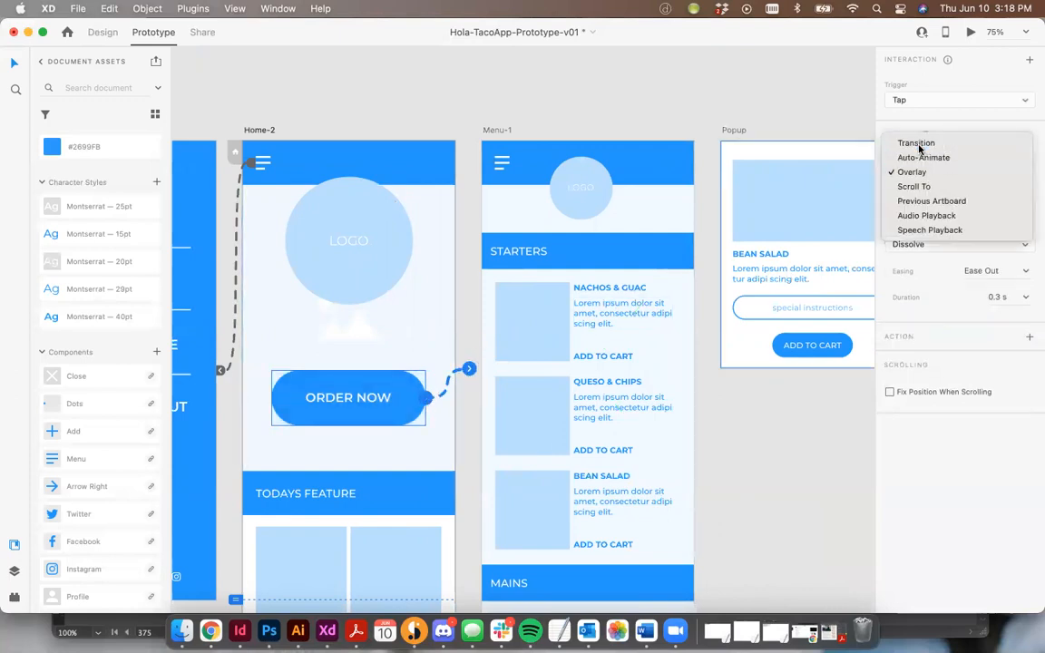
{"action": "left_click", "coordinate": [921, 143]}
{"action": "left_click_drag", "start_coordinate": [470, 370], "coordinate": [553, 217]}
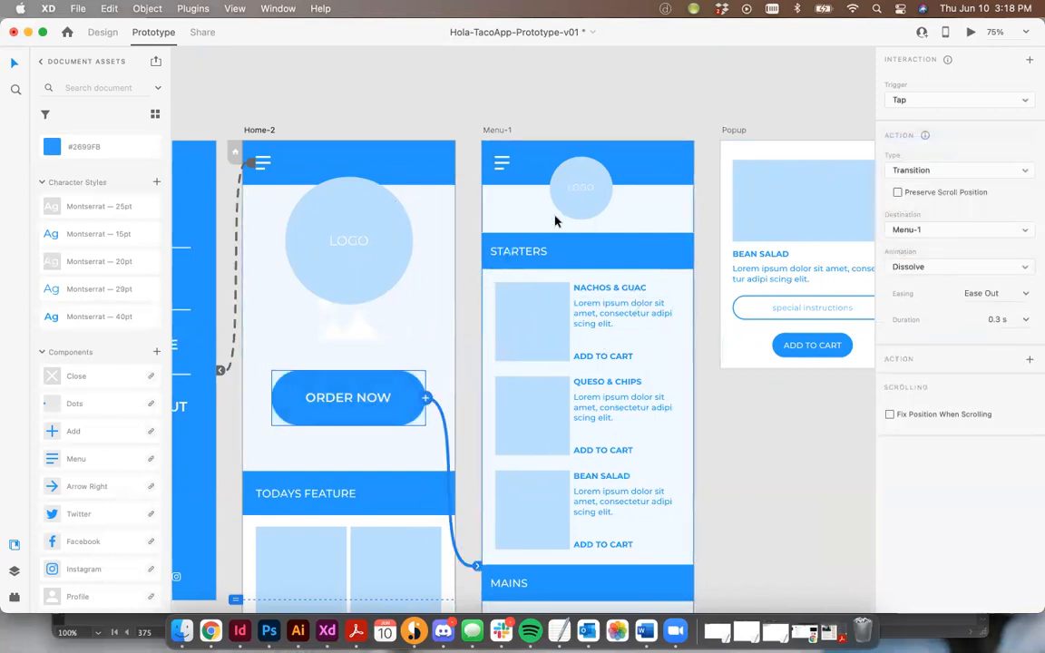
Preview the prototype from Onboarding - Welcome through SIGN UP to the home screen and check how that screen scrolls.
{"action": "scroll", "coordinate": [804, 490], "scroll_direction": "left", "scroll_amount": 15}
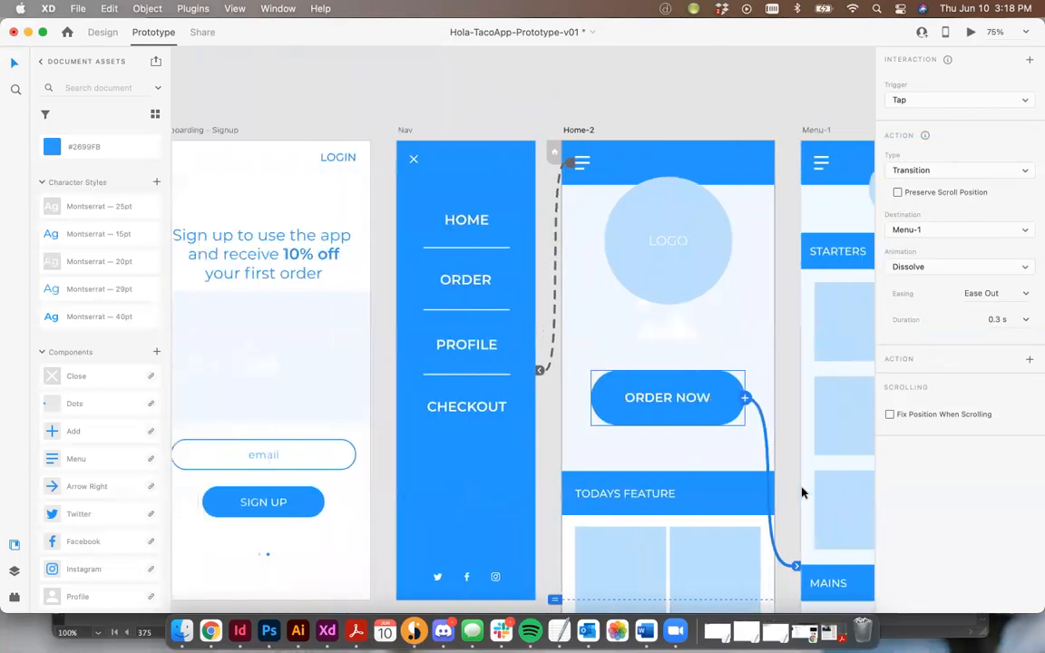
{"action": "left_click", "coordinate": [243, 130]}
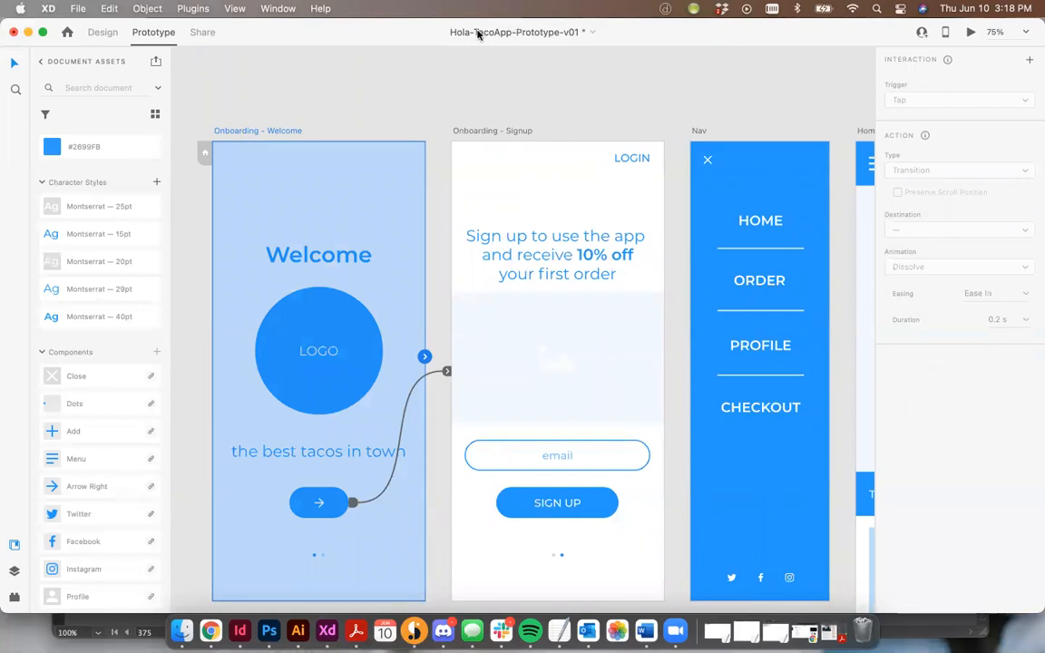
{"action": "left_click", "coordinate": [968, 34]}
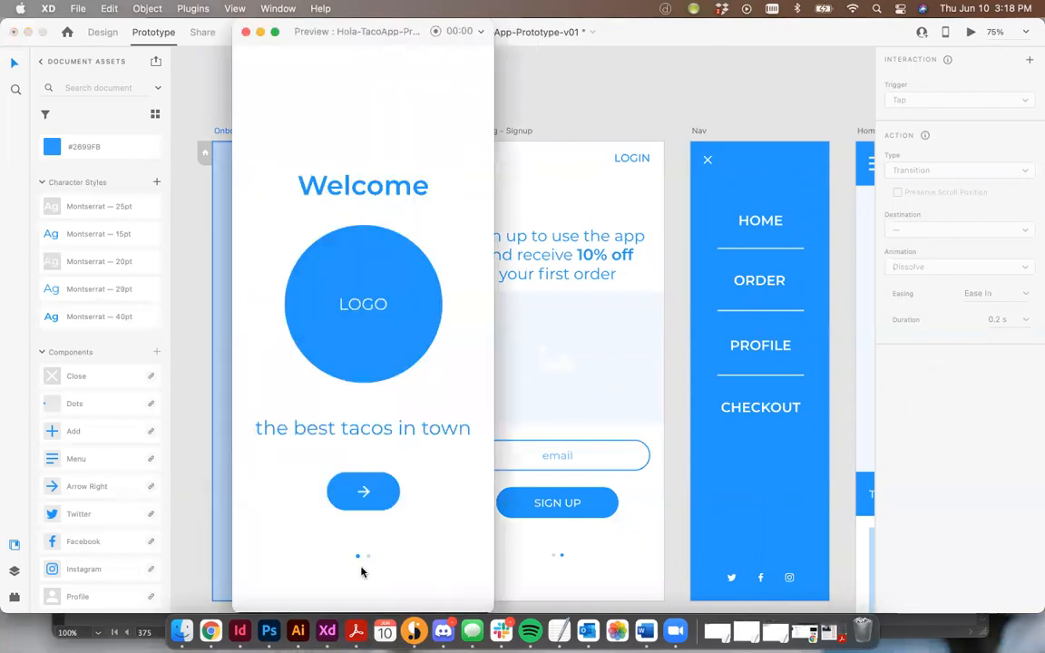
{"action": "left_click", "coordinate": [363, 492]}
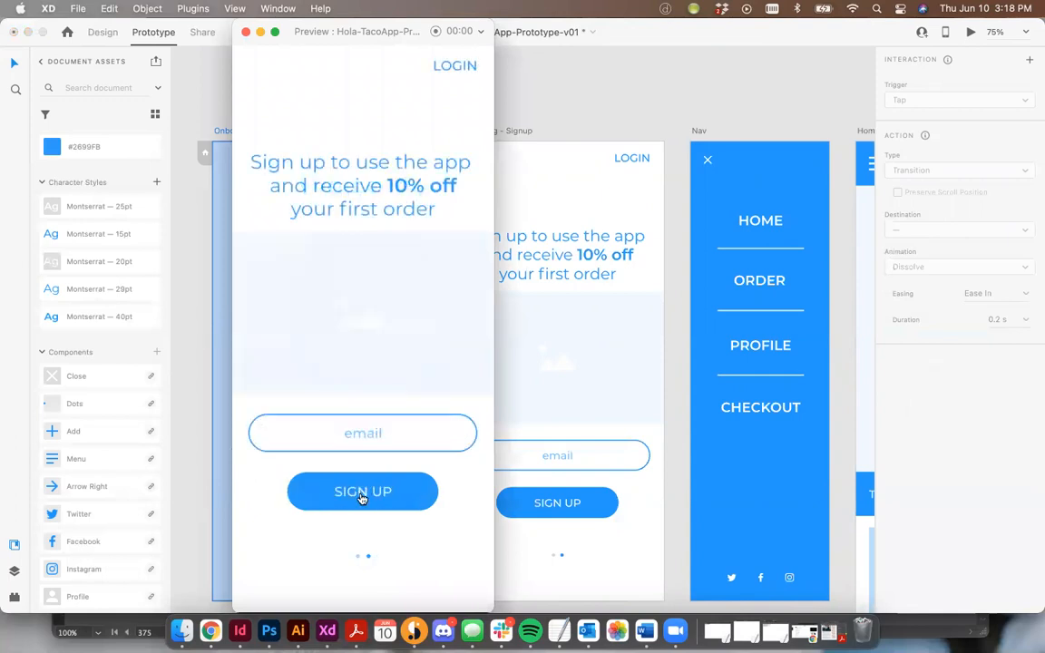
{"action": "left_click", "coordinate": [346, 492]}
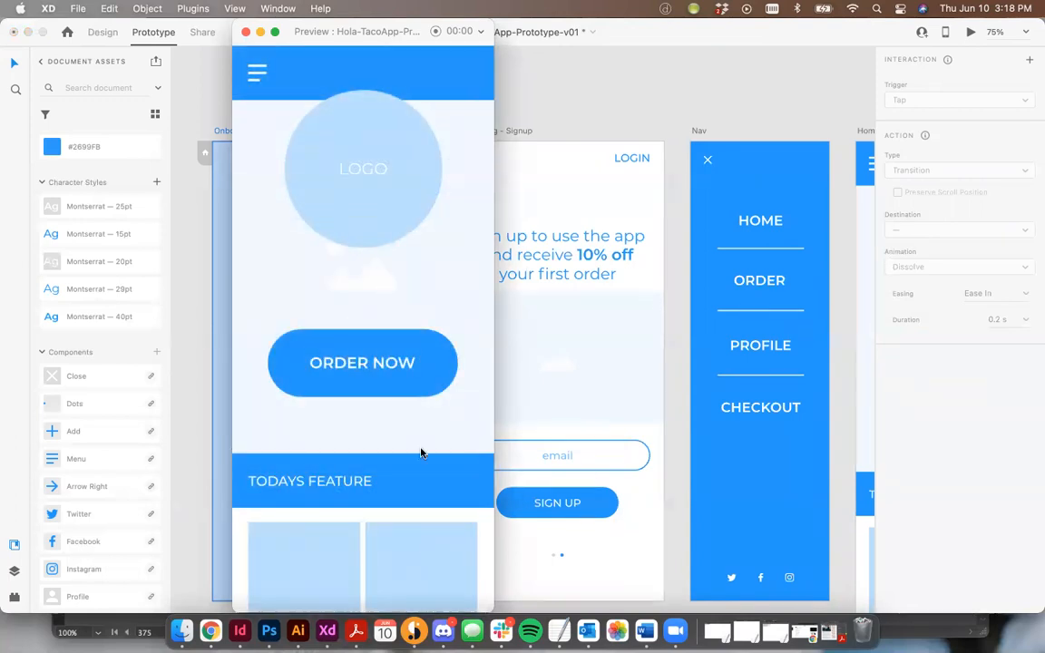
{"action": "scroll", "coordinate": [399, 397], "scroll_direction": "down", "scroll_amount": 3}
{"action": "scroll", "coordinate": [399, 397], "scroll_direction": "up", "scroll_amount": 3}
{"action": "scroll", "coordinate": [399, 396], "scroll_direction": "down", "scroll_amount": 3}
{"action": "scroll", "coordinate": [399, 397], "scroll_direction": "up", "scroll_amount": 3}
Test the Nav overlay's HOME and ORDER links in the preview, and open and dismiss the overlay on the menu screen.
{"action": "left_click", "coordinate": [255, 73]}
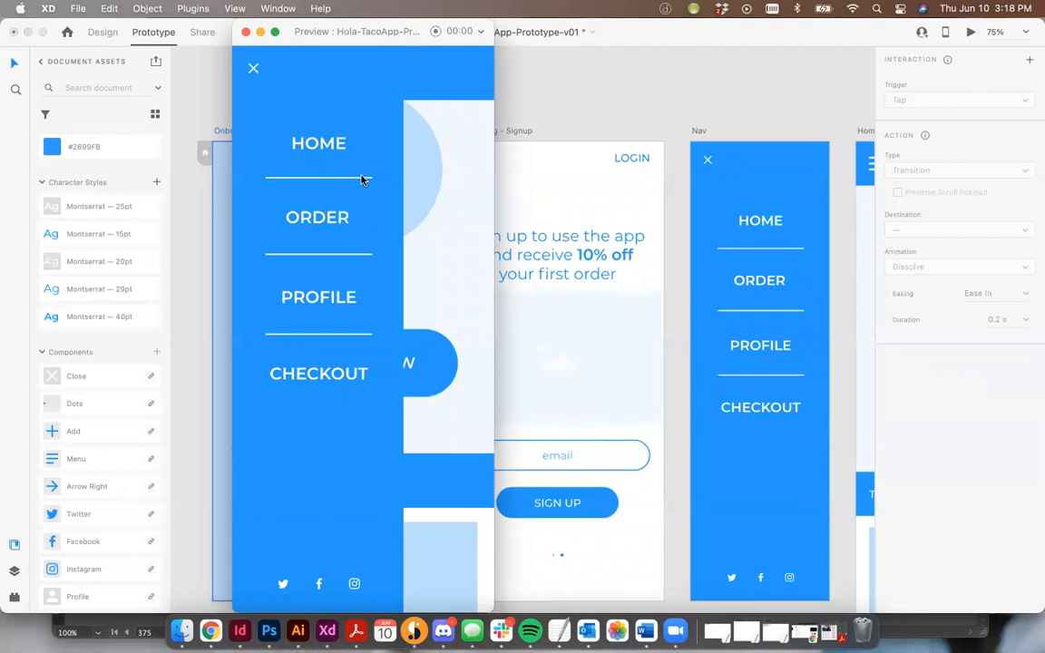
{"action": "left_click", "coordinate": [313, 144]}
{"action": "left_click", "coordinate": [257, 71]}
{"action": "left_click", "coordinate": [300, 220]}
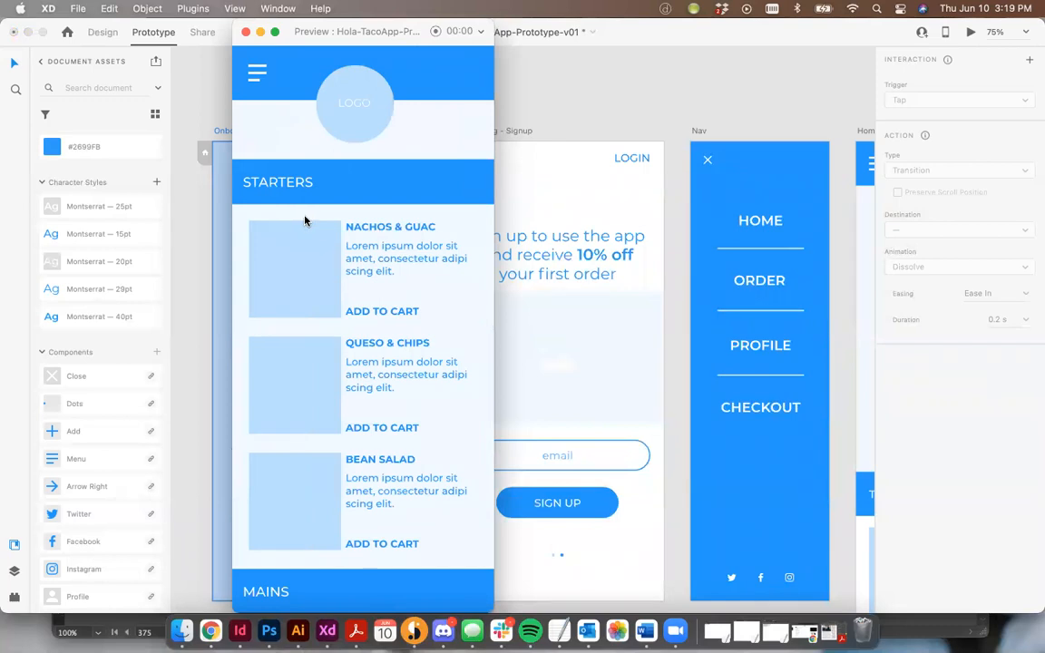
{"action": "left_click", "coordinate": [255, 71]}
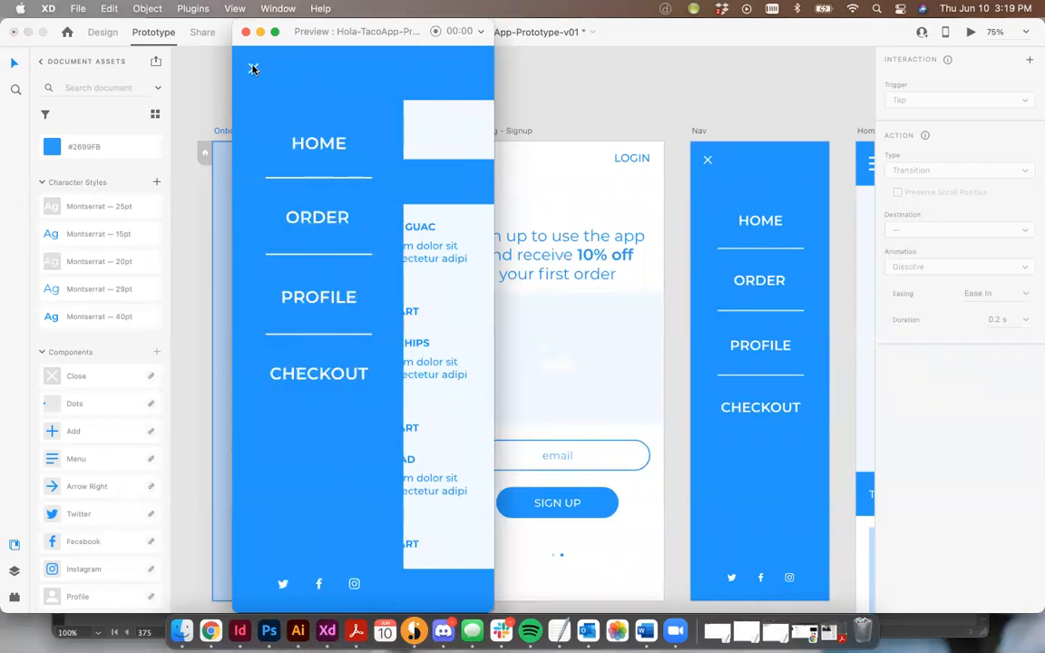
{"action": "left_click", "coordinate": [415, 86]}
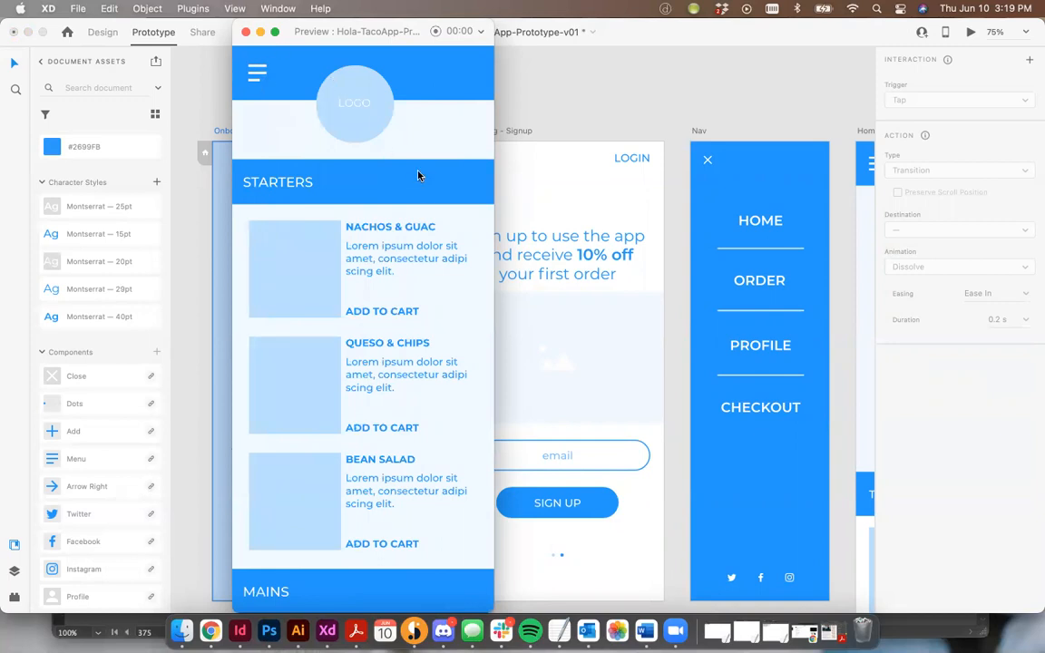
Test the ADD TO CART popups for NACHOS & GUAC, QUESO & CHIPS and BEAN SALAD, dismissing each one.
{"action": "left_click", "coordinate": [388, 312]}
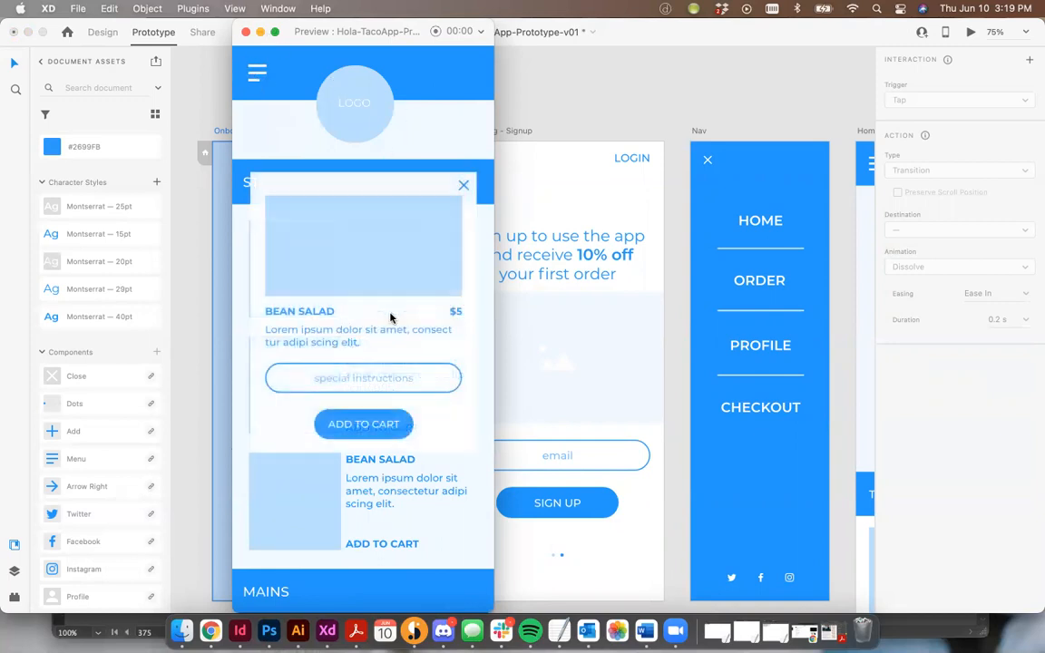
{"action": "left_click", "coordinate": [463, 185]}
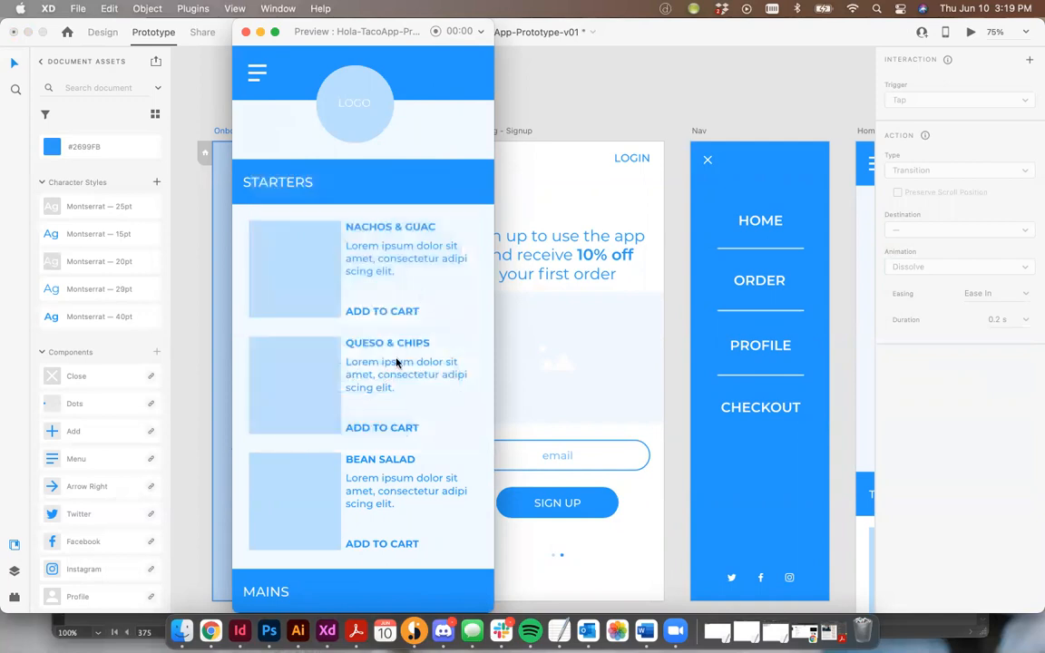
{"action": "left_click", "coordinate": [375, 434]}
{"action": "left_click", "coordinate": [370, 442]}
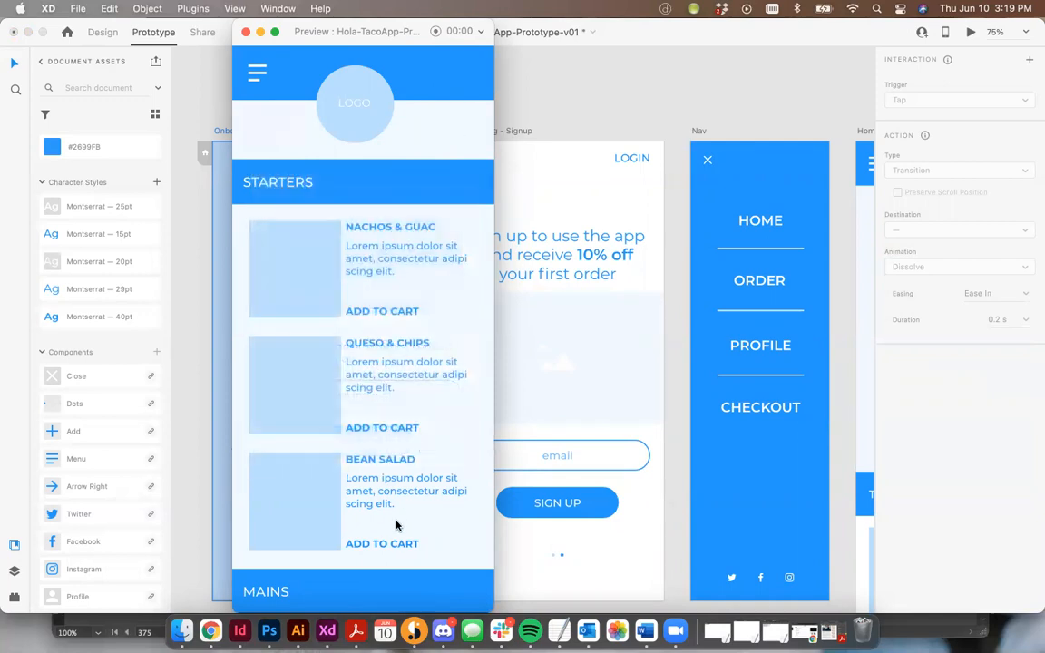
{"action": "left_click", "coordinate": [388, 548]}
{"action": "left_click", "coordinate": [424, 168]}
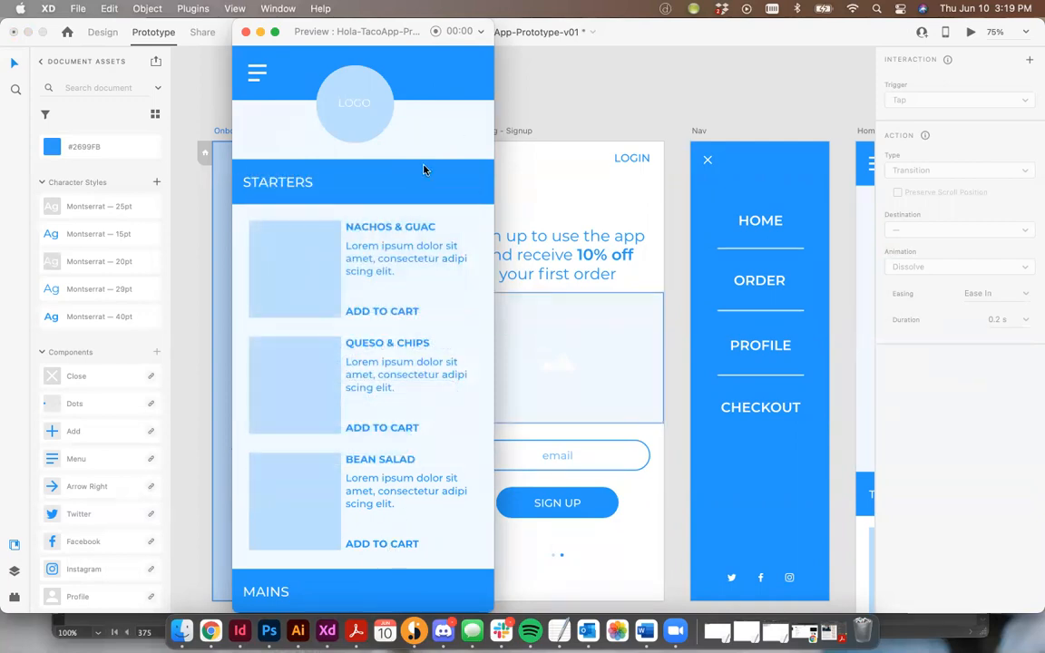
Check the menu screen's scrolling down to QUESADILLAS, and return through the Nav overlay's HOME link to check the home screen.
{"action": "scroll", "coordinate": [424, 170], "scroll_direction": "down", "scroll_amount": 2}
{"action": "scroll", "coordinate": [423, 170], "scroll_direction": "down", "scroll_amount": 7}
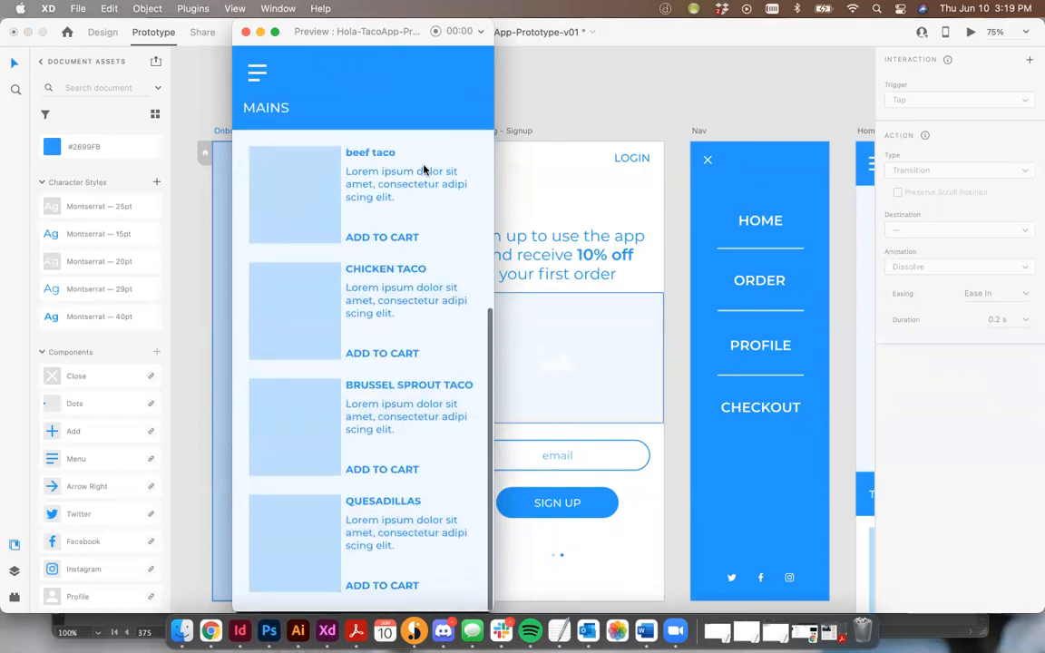
{"action": "scroll", "coordinate": [424, 170], "scroll_direction": "up", "scroll_amount": 8}
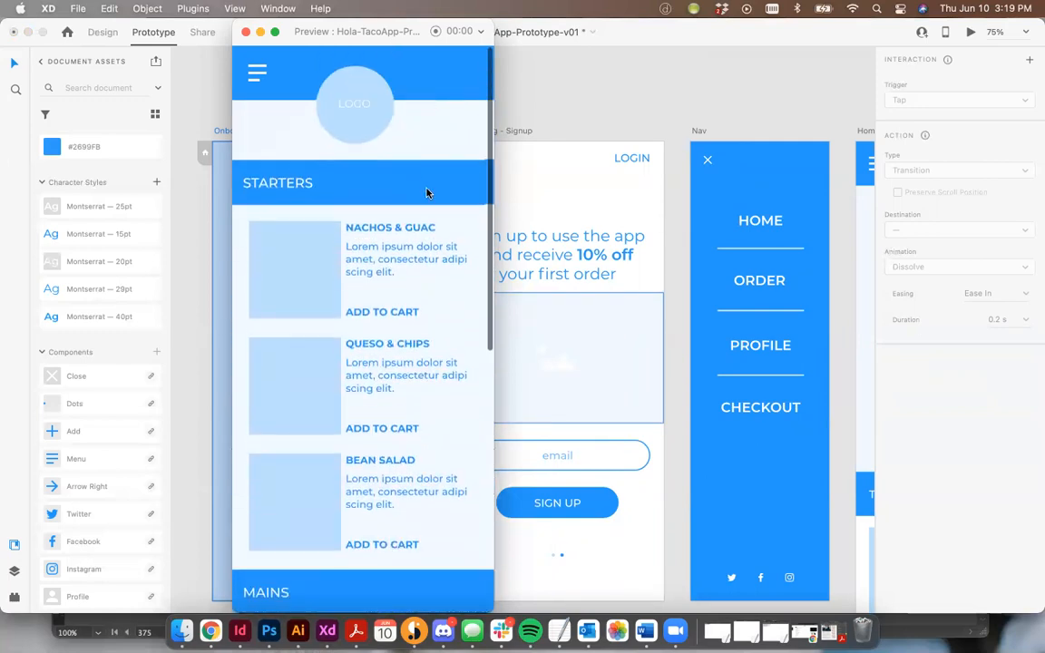
{"action": "left_click", "coordinate": [256, 73]}
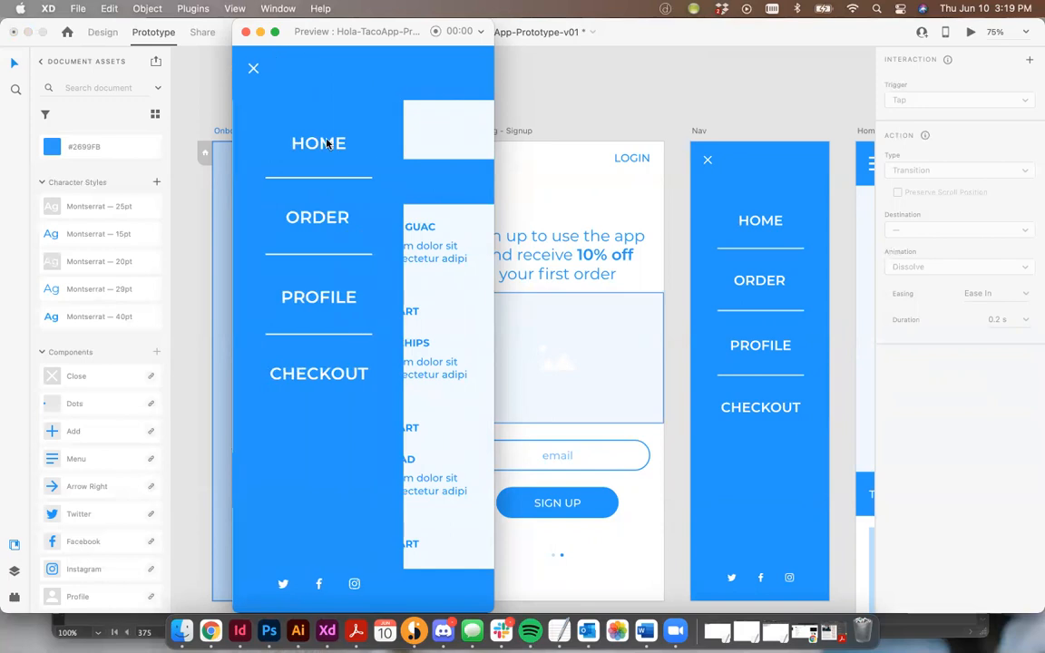
{"action": "left_click", "coordinate": [330, 142]}
{"action": "scroll", "coordinate": [373, 189], "scroll_direction": "down", "scroll_amount": 2}
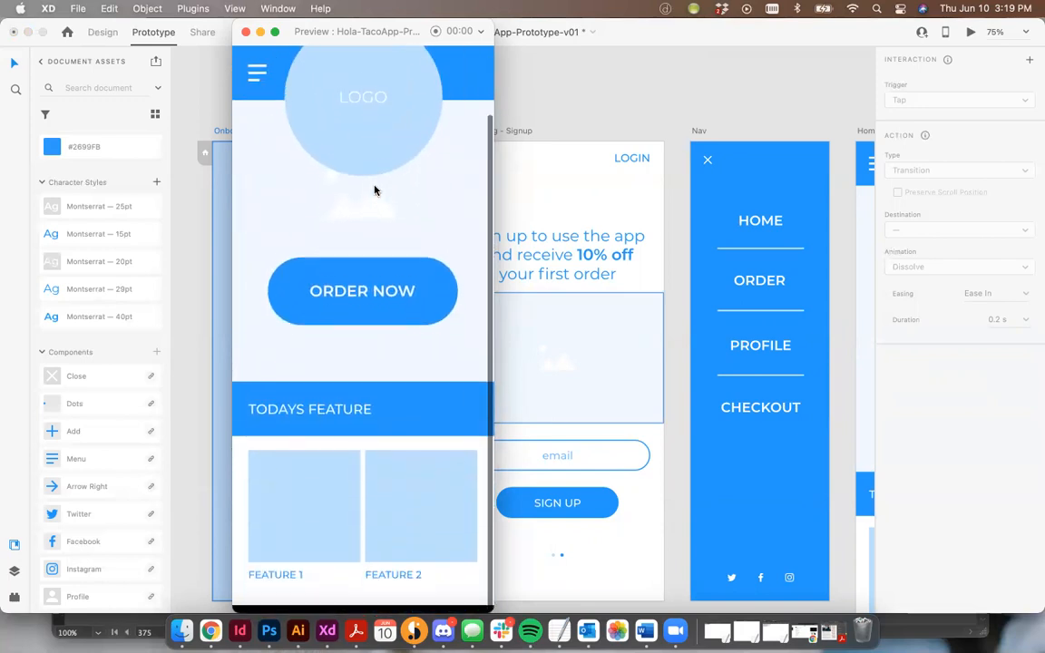
{"action": "scroll", "coordinate": [373, 190], "scroll_direction": "up", "scroll_amount": 2}
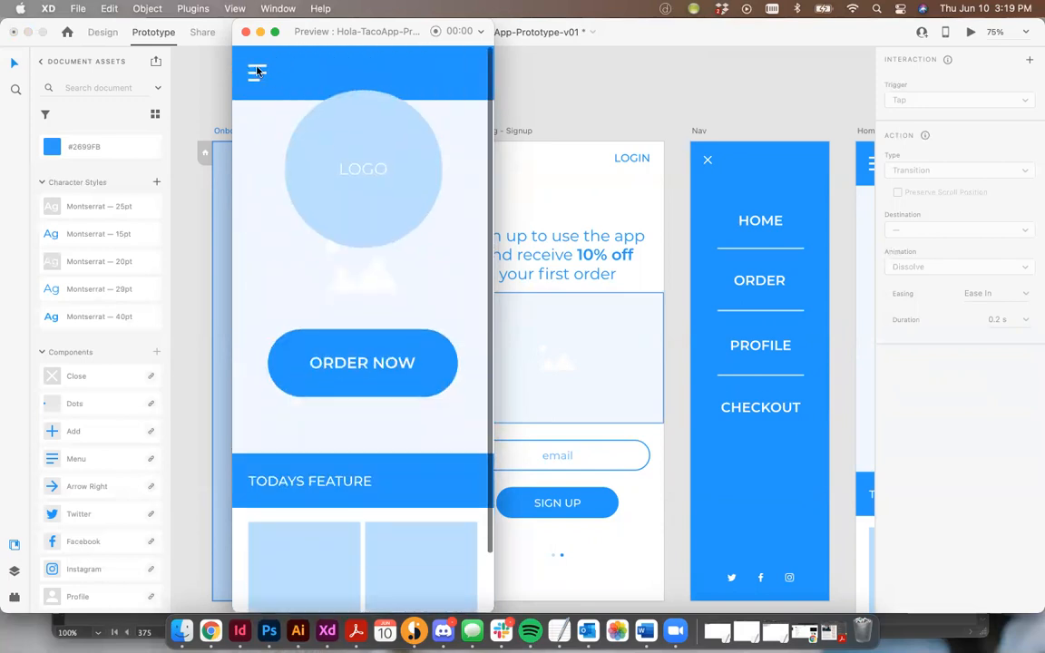
Open and dismiss the Nav overlay on the home screen, and close the preview and clear the artboard selection.
{"action": "left_click", "coordinate": [257, 73]}
{"action": "left_click", "coordinate": [418, 390]}
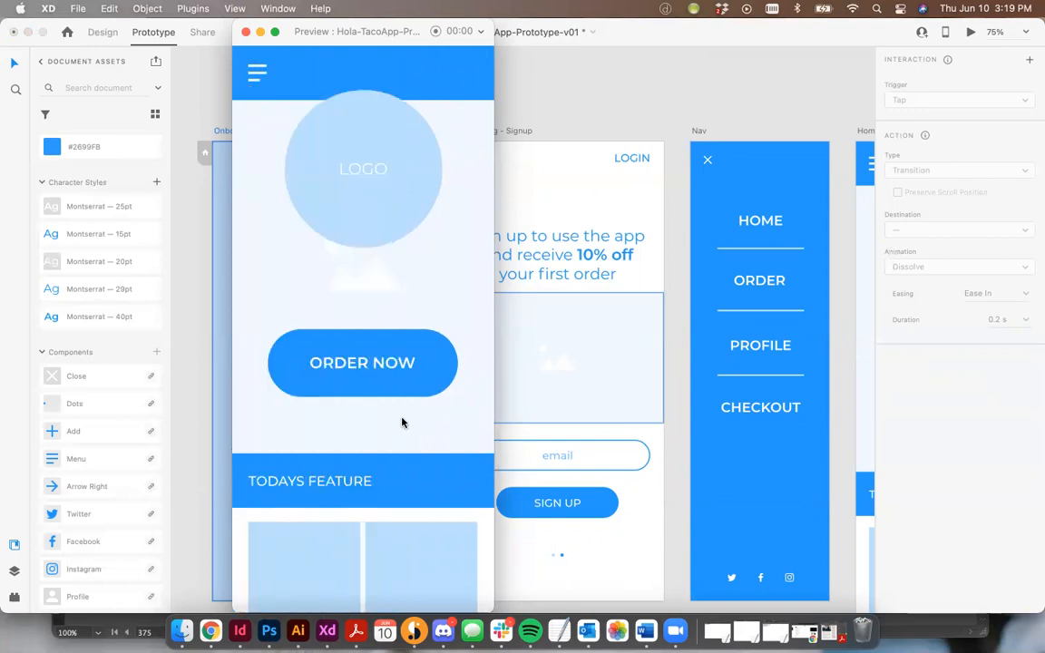
{"action": "left_click", "coordinate": [245, 33]}
{"action": "left_click", "coordinate": [419, 84]}
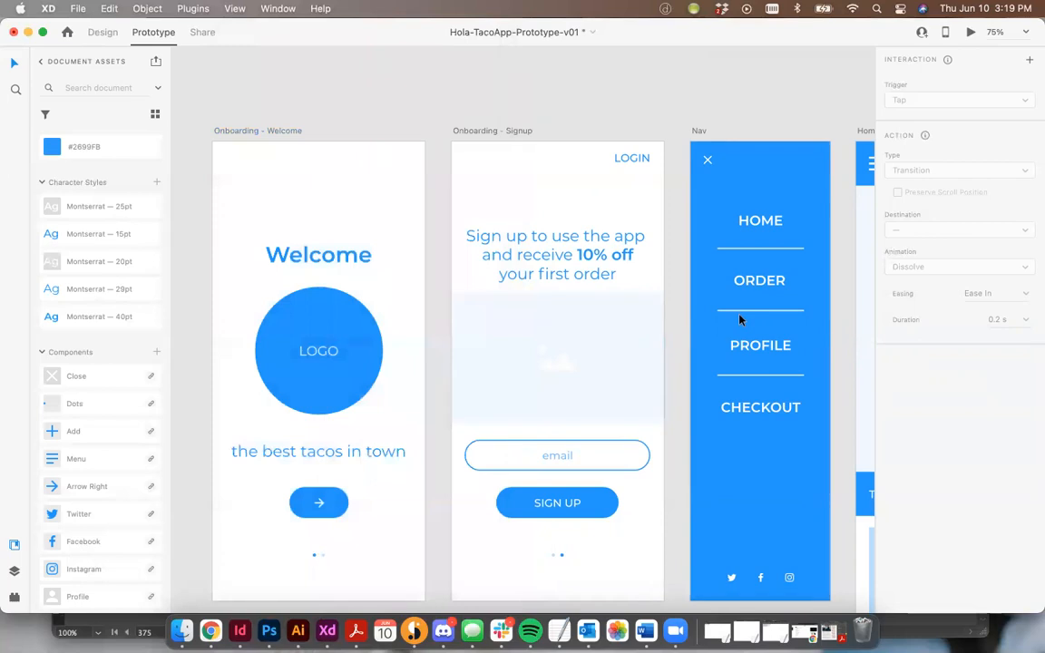
{"action": "scroll", "coordinate": [739, 319], "scroll_direction": "down", "scroll_amount": 5}
{"action": "scroll", "coordinate": [621, 331], "scroll_direction": "right", "scroll_amount": 10}
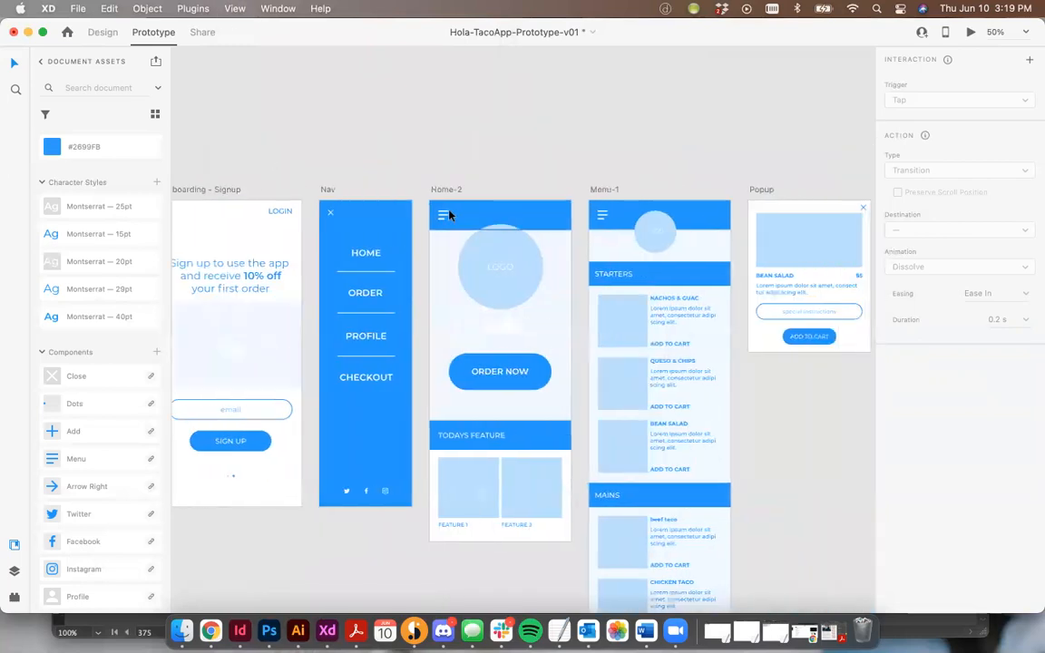